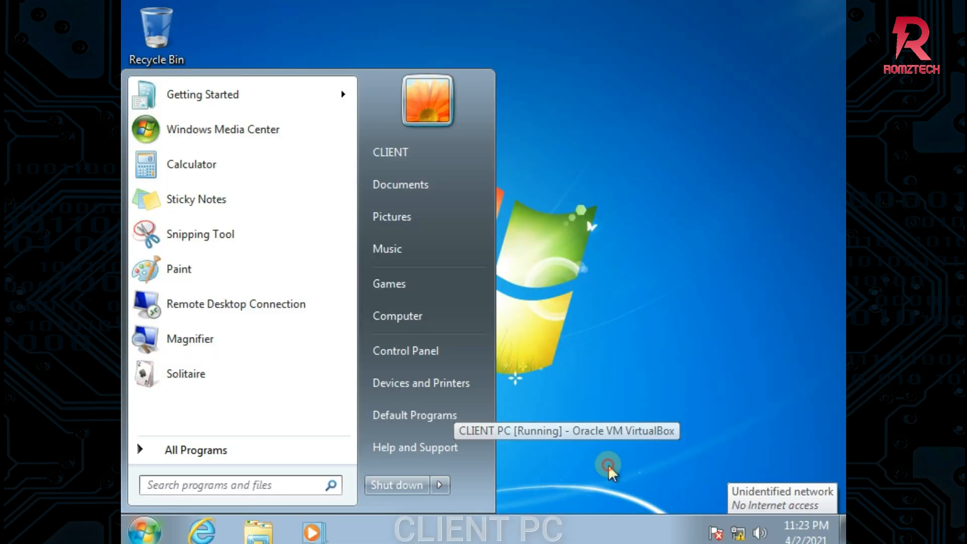
Check the Windows 7 client's current network connection status, then dismiss the popup
{"action": "left_click", "coordinate": [145, 534]}
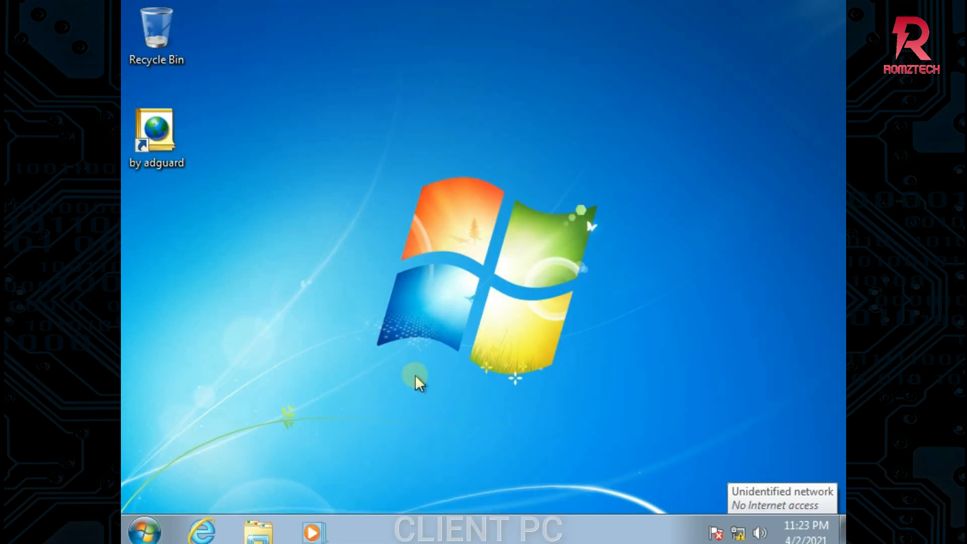
{"action": "left_click", "coordinate": [738, 533]}
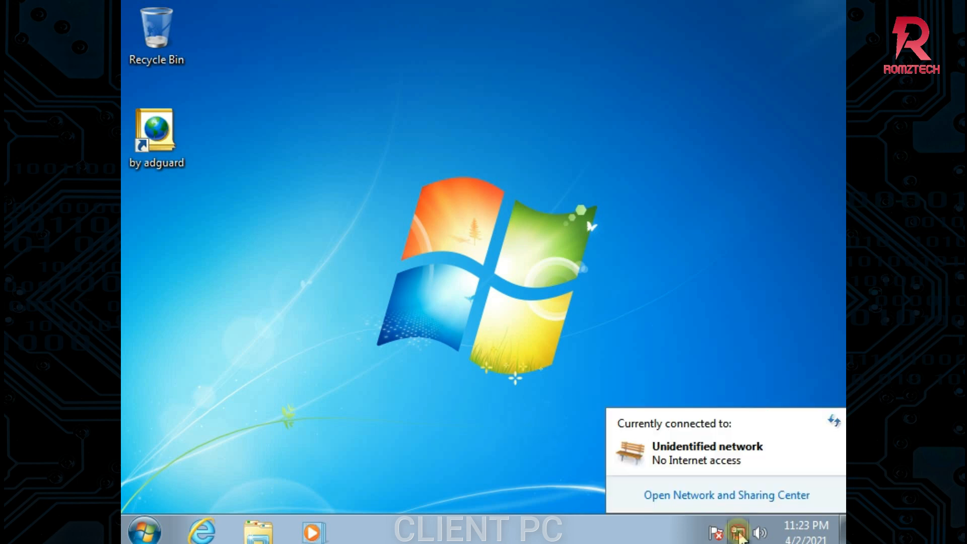
{"action": "left_click", "coordinate": [669, 424]}
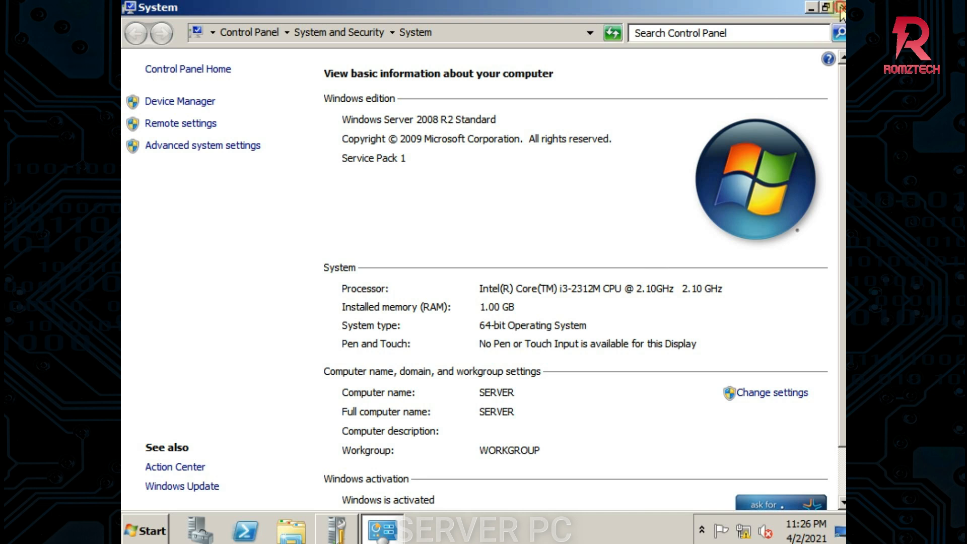
Close the System window and bring up Initial Configuration Tasks, scrolling its list
{"action": "left_click", "coordinate": [840, 7]}
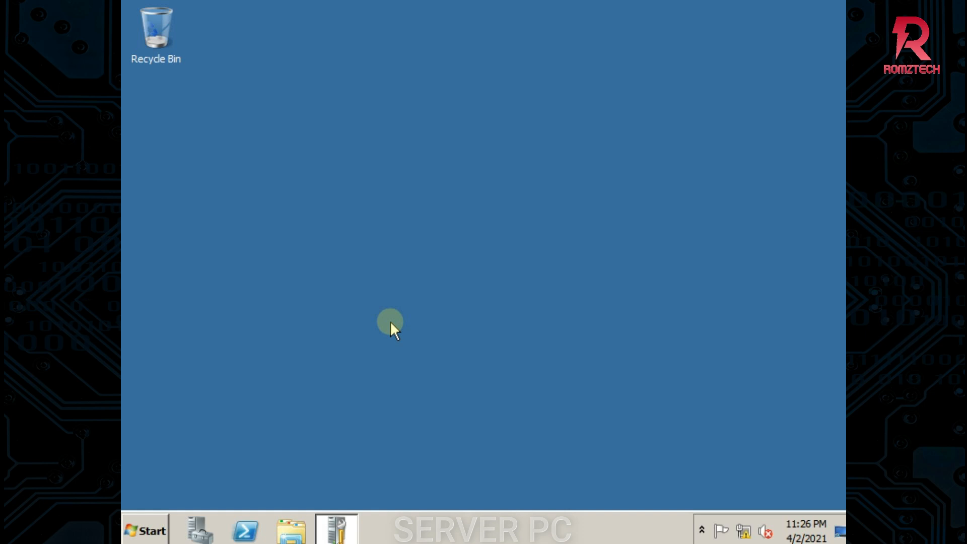
{"action": "left_click", "coordinate": [352, 530]}
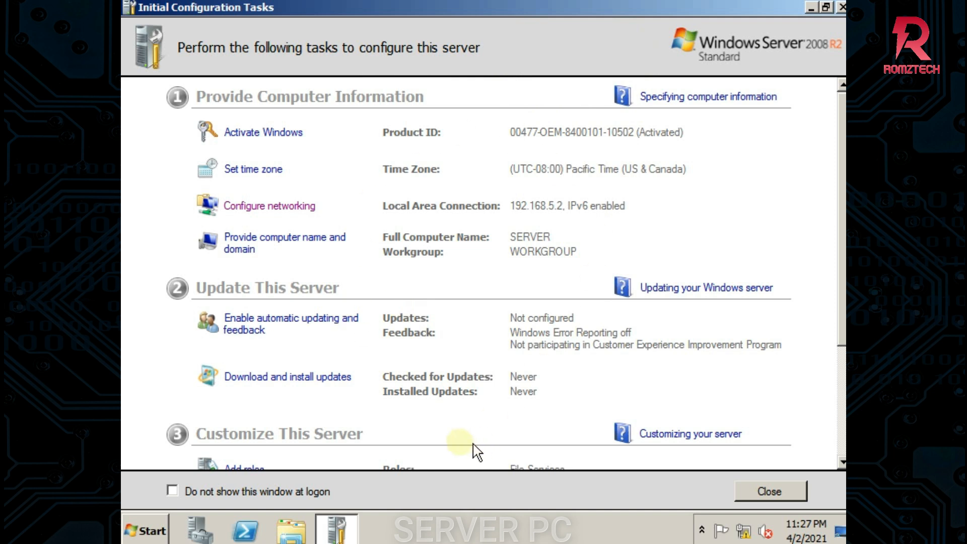
{"action": "mouse_move", "coordinate": [843, 99]}
{"action": "left_mouse_down"}
{"action": "mouse_move", "coordinate": [842, 172]}
{"action": "mouse_move", "coordinate": [843, 108]}
{"action": "left_mouse_up"}
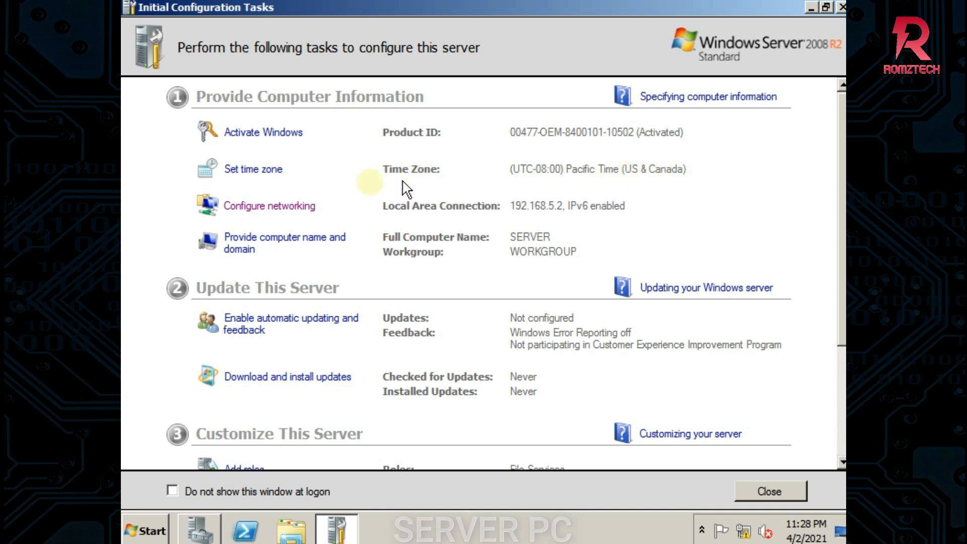
Change the time zone to (UTC+08:00) Taipei with automatic daylight saving adjustment turned off
{"action": "left_click", "coordinate": [251, 170]}
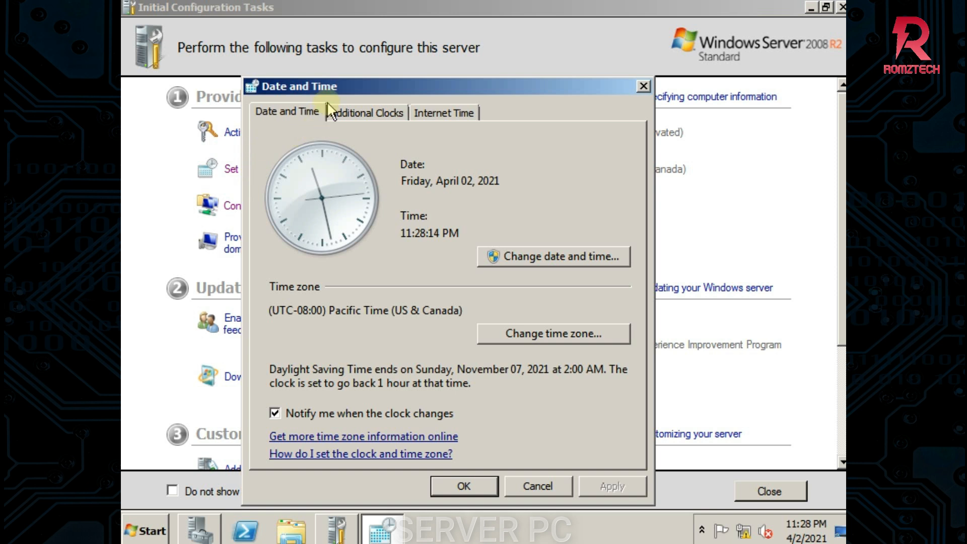
{"action": "left_click_drag", "start_coordinate": [335, 85], "coordinate": [496, 28]}
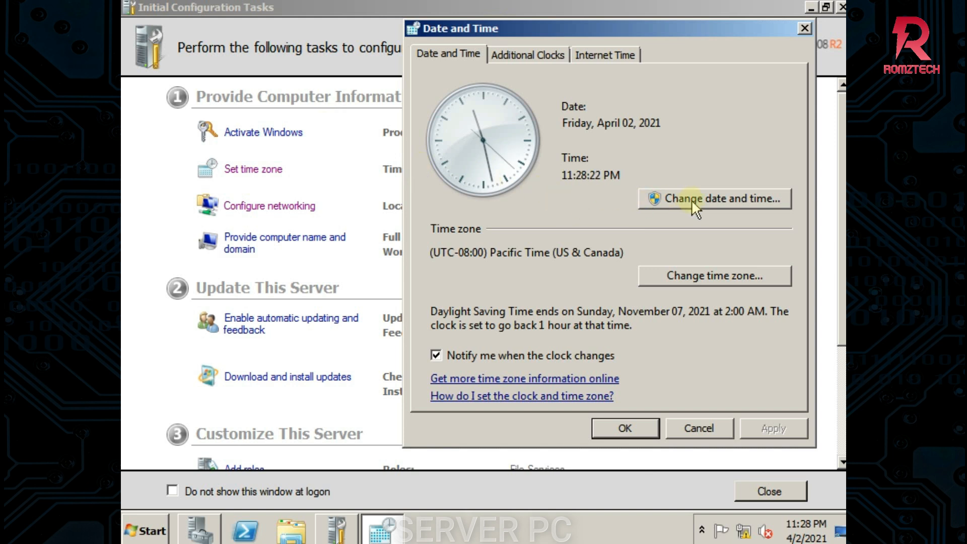
{"action": "left_click", "coordinate": [692, 275]}
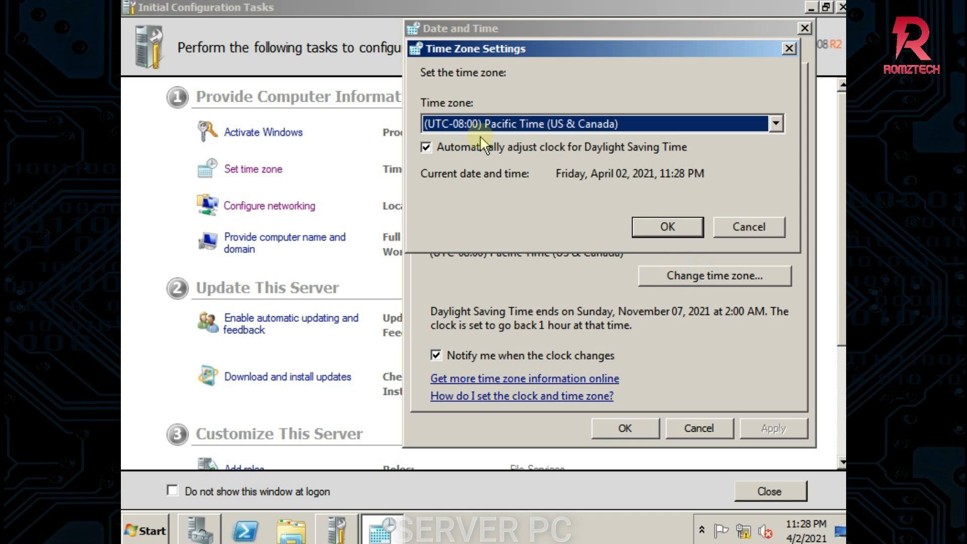
{"action": "left_click", "coordinate": [427, 148]}
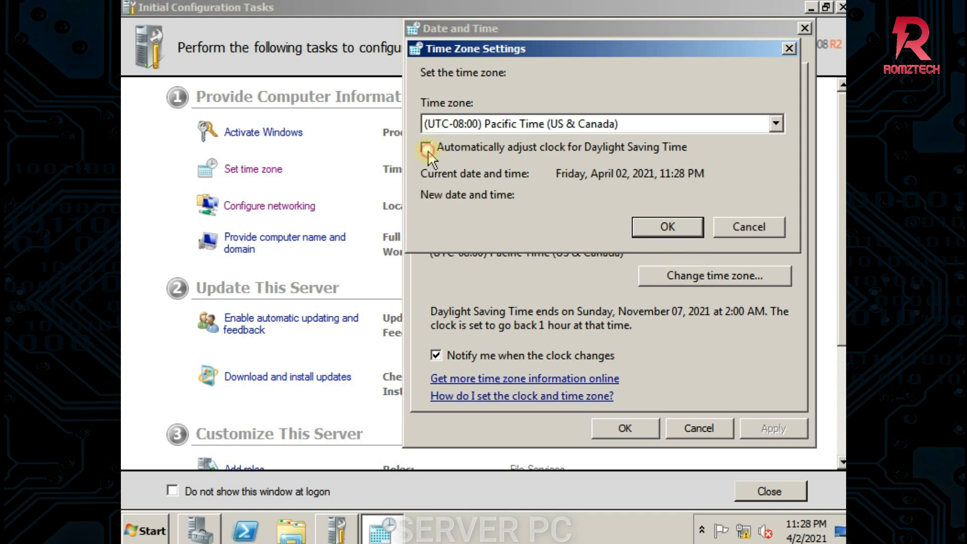
{"action": "left_click", "coordinate": [776, 123]}
{"action": "left_click_drag", "start_coordinate": [782, 191], "coordinate": [777, 423]}
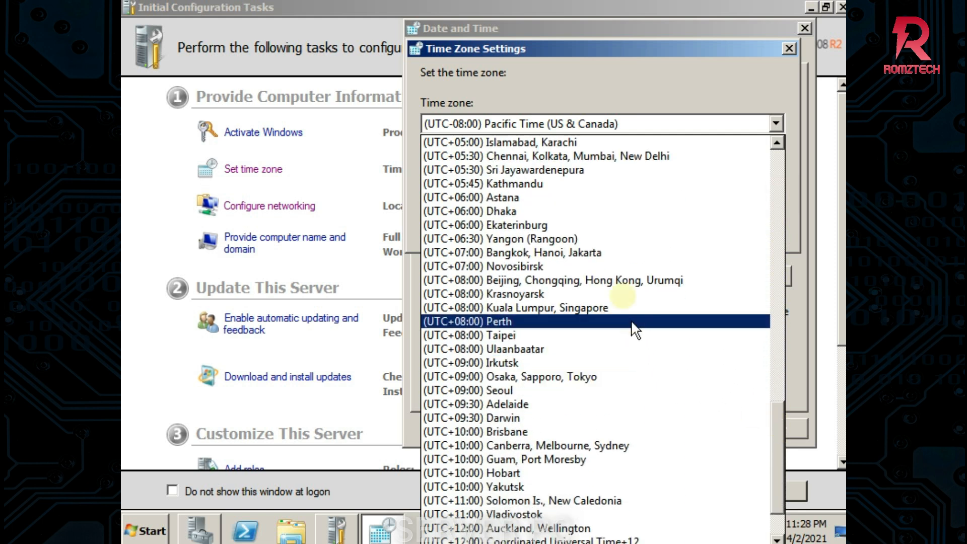
{"action": "left_click", "coordinate": [616, 347]}
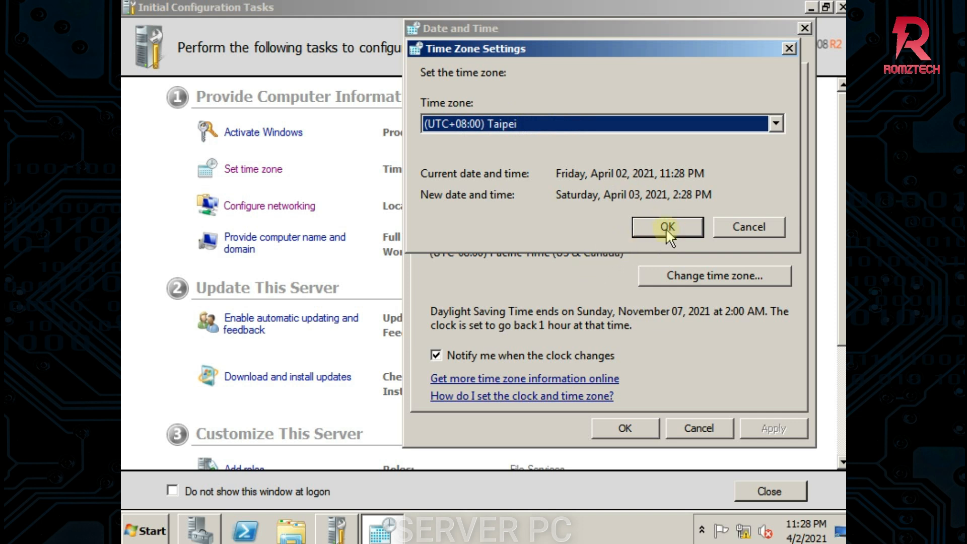
{"action": "left_click", "coordinate": [645, 228]}
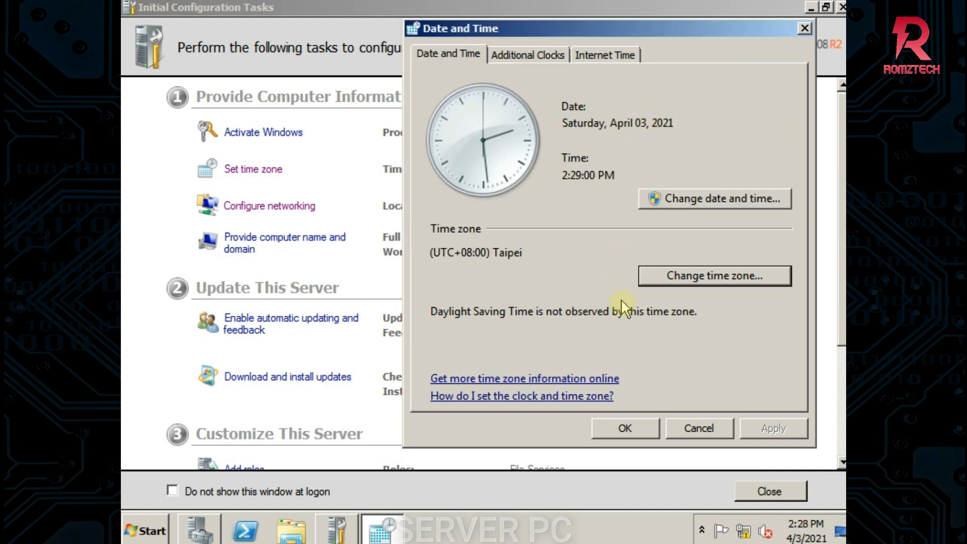
{"action": "left_click", "coordinate": [644, 431]}
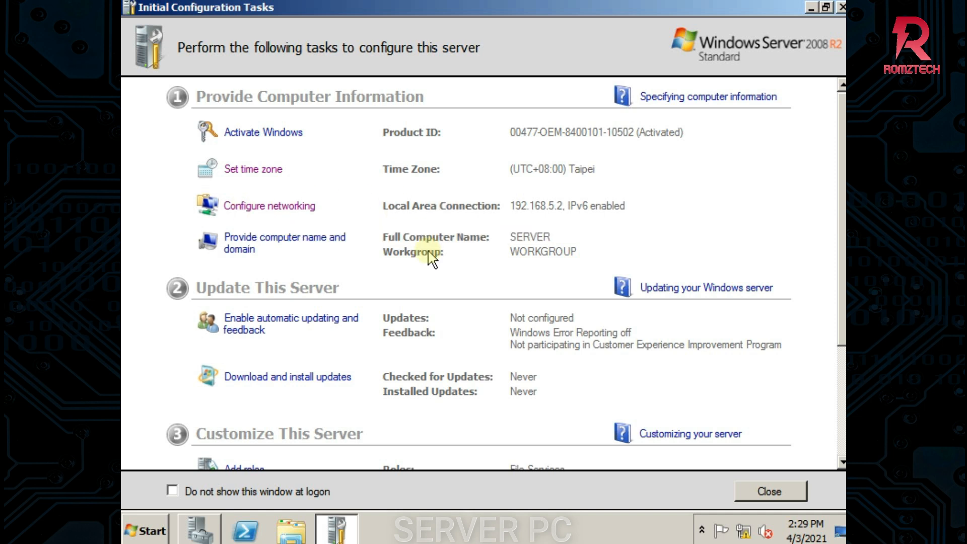
Untick IPv6 in the Local Area Connection properties and open its IPv4 settings
{"action": "left_click", "coordinate": [274, 206]}
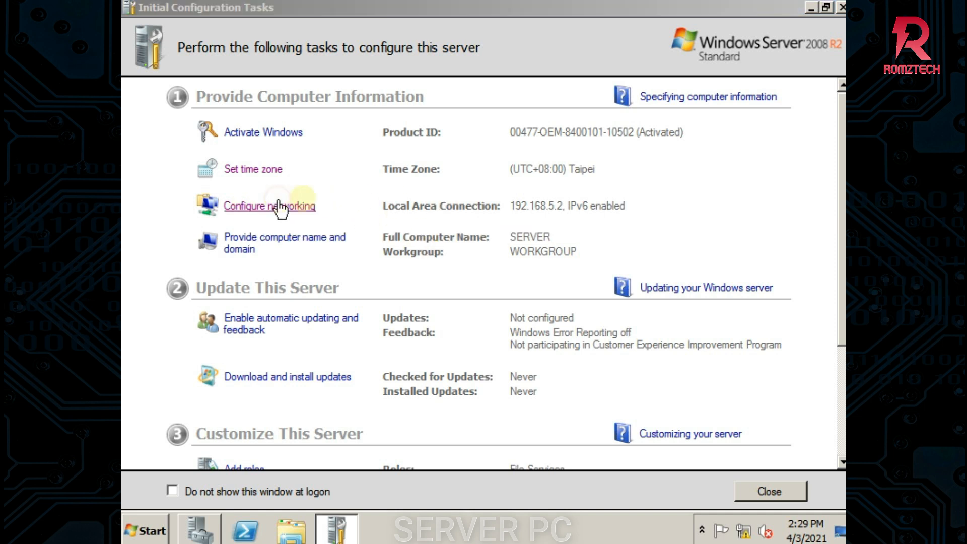
{"action": "left_click", "coordinate": [189, 99]}
{"action": "right_click", "coordinate": [190, 98]}
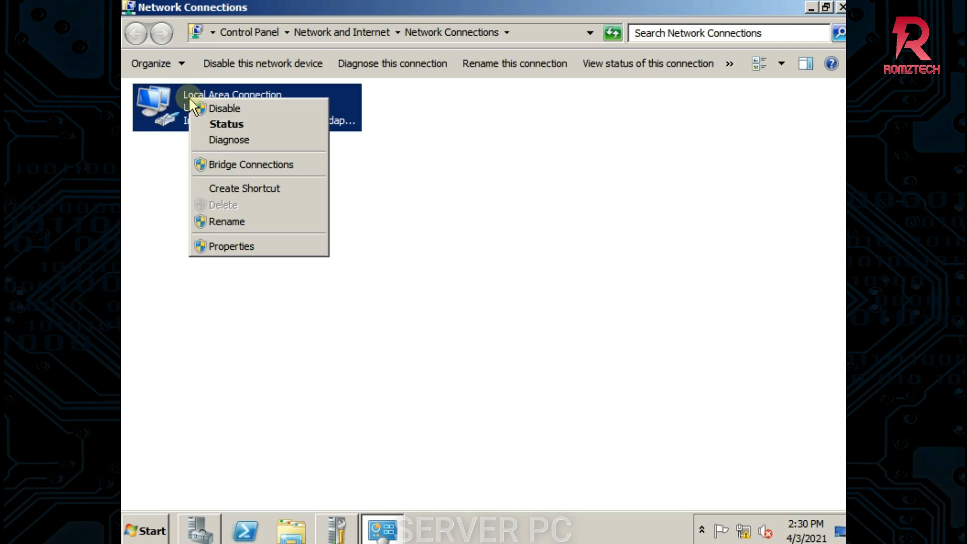
{"action": "left_click", "coordinate": [217, 246]}
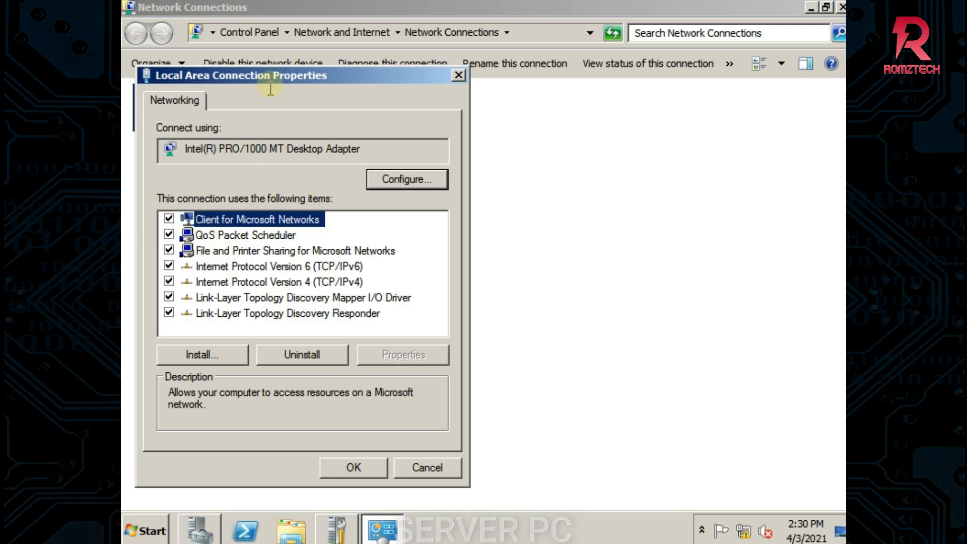
{"action": "left_click_drag", "start_coordinate": [271, 74], "coordinate": [340, 65]}
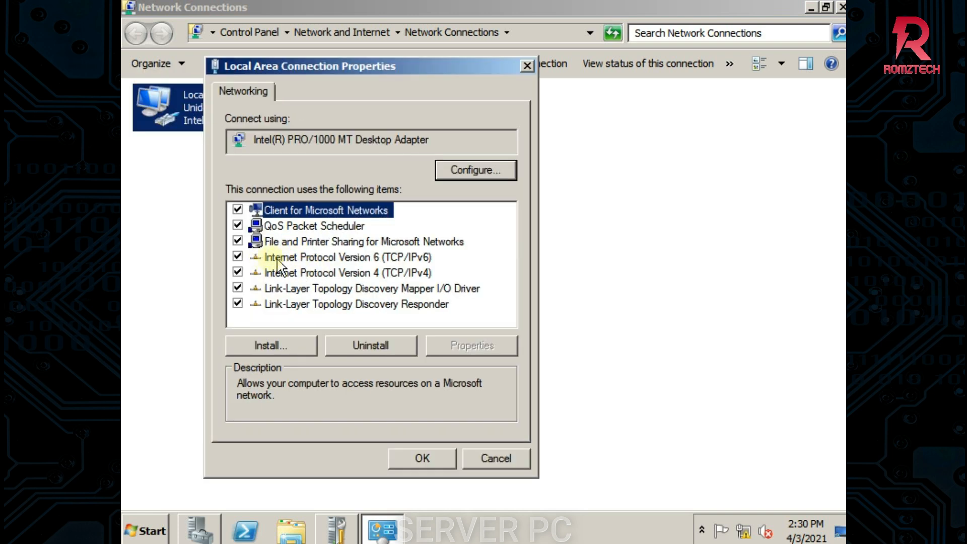
{"action": "left_click", "coordinate": [238, 257]}
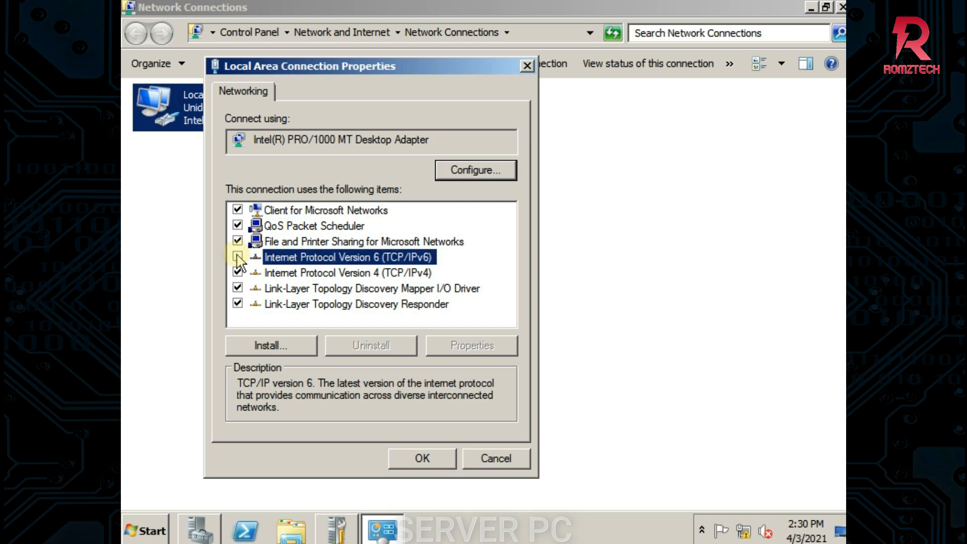
{"action": "left_click", "coordinate": [348, 274]}
{"action": "left_click", "coordinate": [479, 345]}
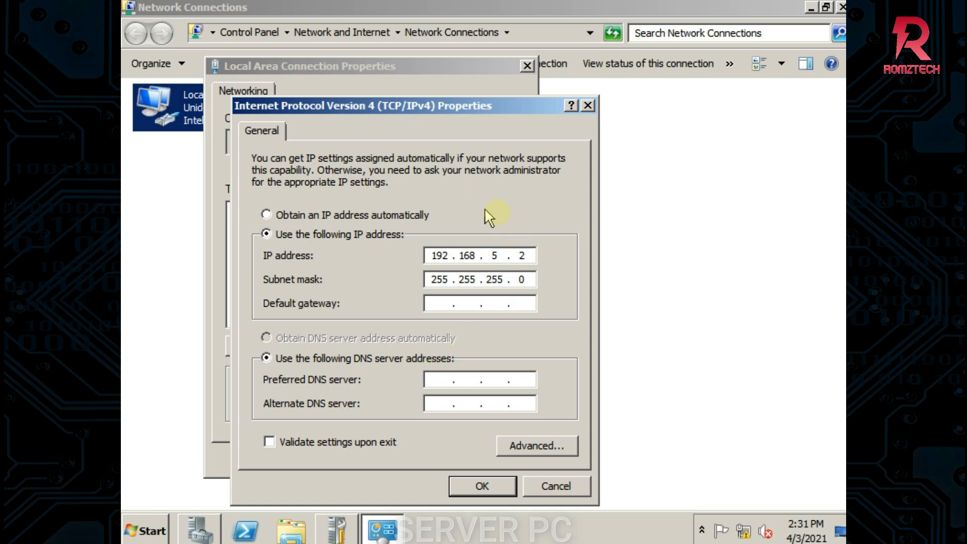
Enter 192.168.5.2 as preferred DNS server, save the IPv4 settings and close connection properties
{"action": "type", "text": "19"}
{"action": "type", "text": "8 . 5 . 2"}
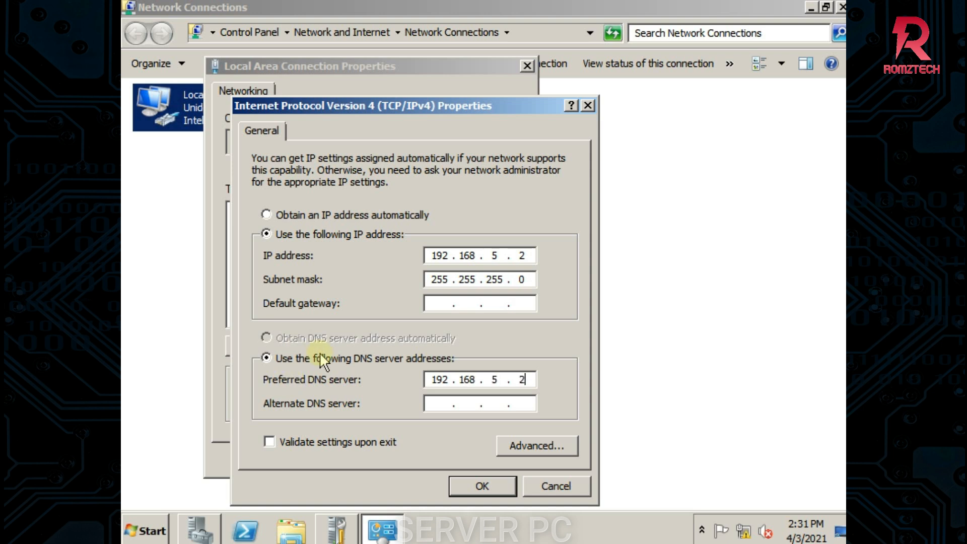
{"action": "left_click", "coordinate": [441, 303]}
{"action": "left_click", "coordinate": [487, 484]}
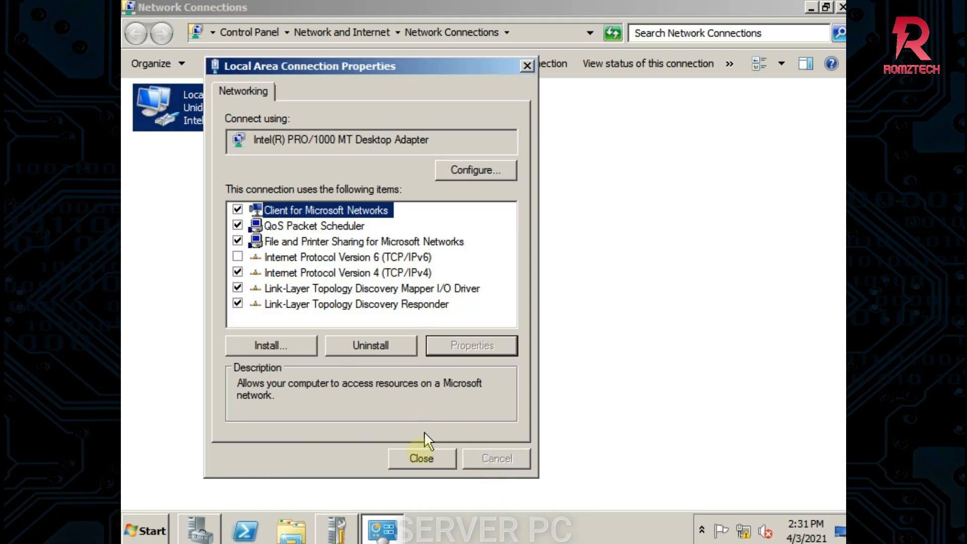
{"action": "left_click", "coordinate": [423, 459]}
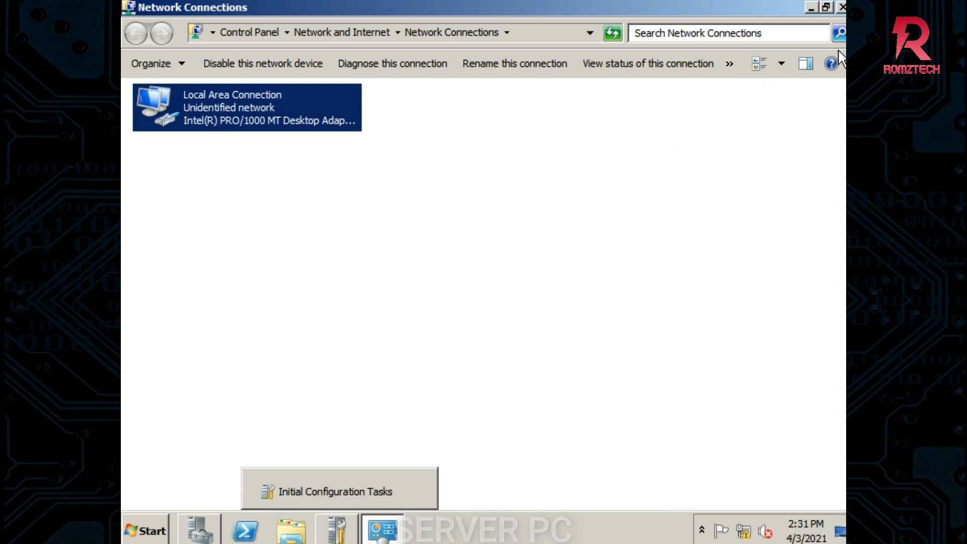
Close the Network Connections window
{"action": "left_click", "coordinate": [842, 8]}
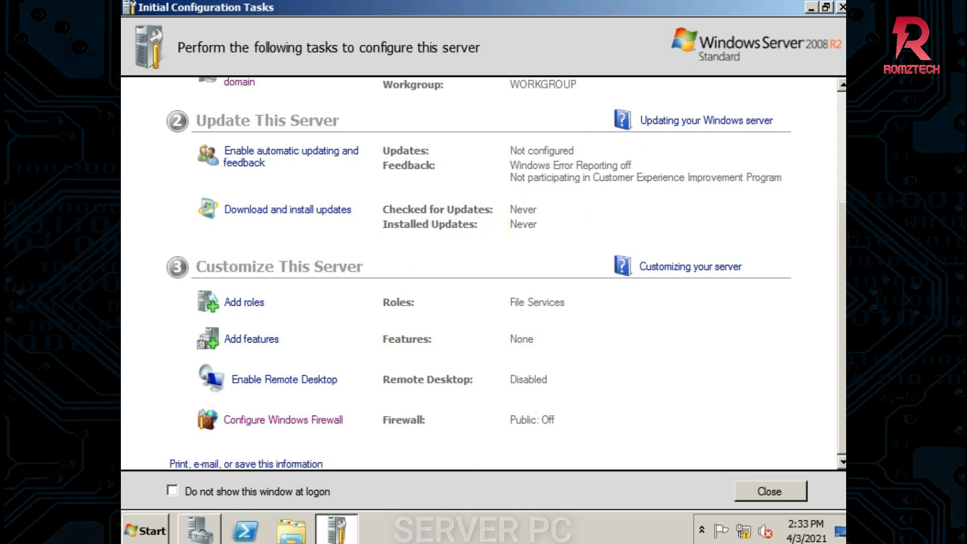
Close Initial Configuration Tasks and scroll Server Manager's summary showing address 192.168.5.2
{"action": "left_click", "coordinate": [841, 7]}
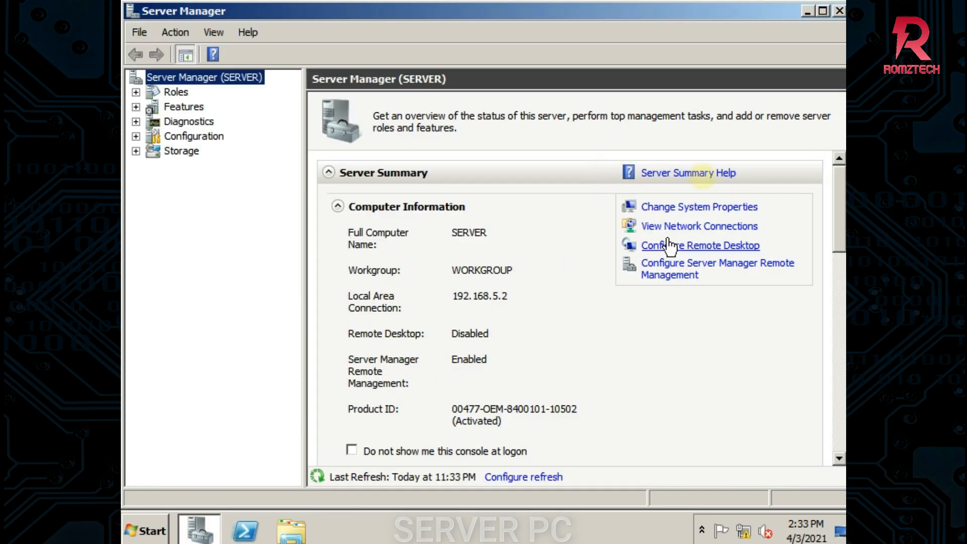
{"action": "left_click", "coordinate": [806, 10]}
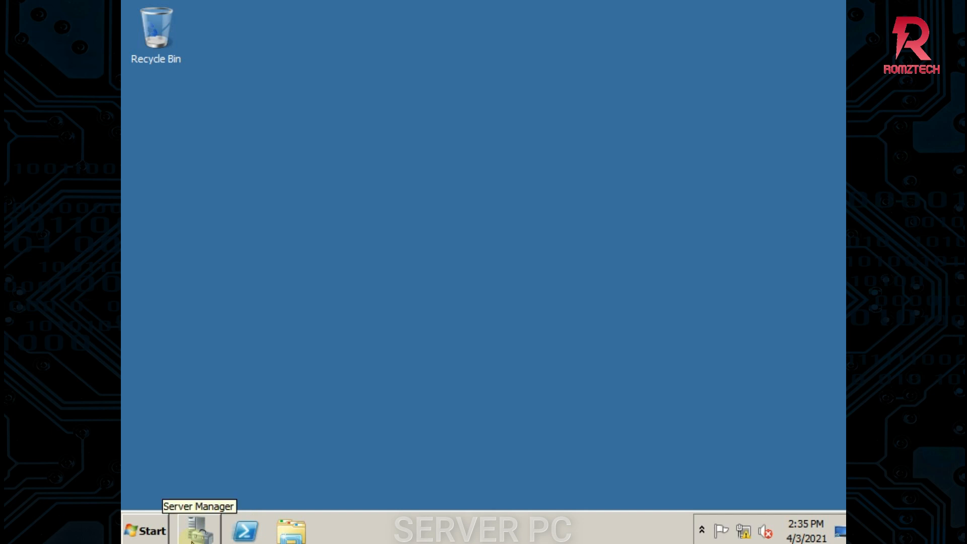
{"action": "left_click", "coordinate": [208, 536]}
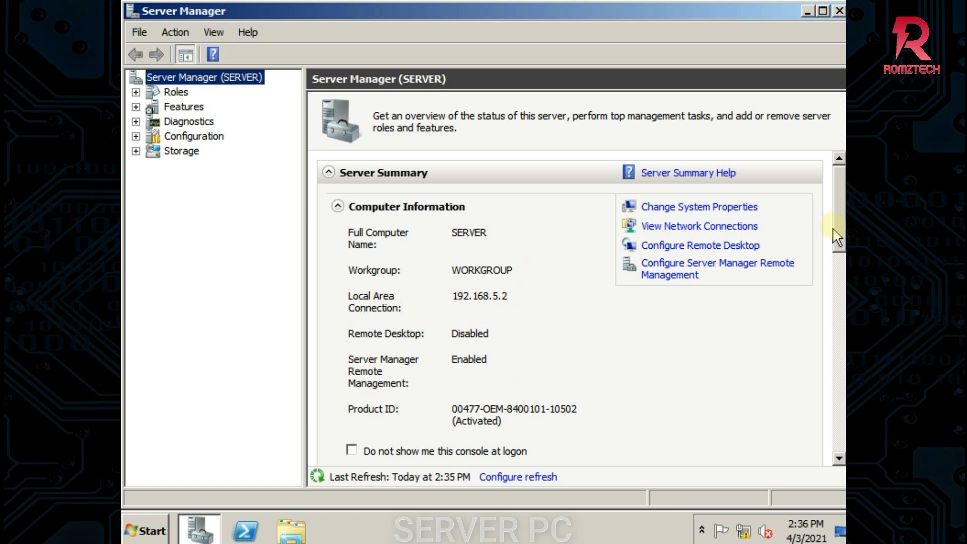
{"action": "left_click_drag", "start_coordinate": [834, 237], "coordinate": [840, 211]}
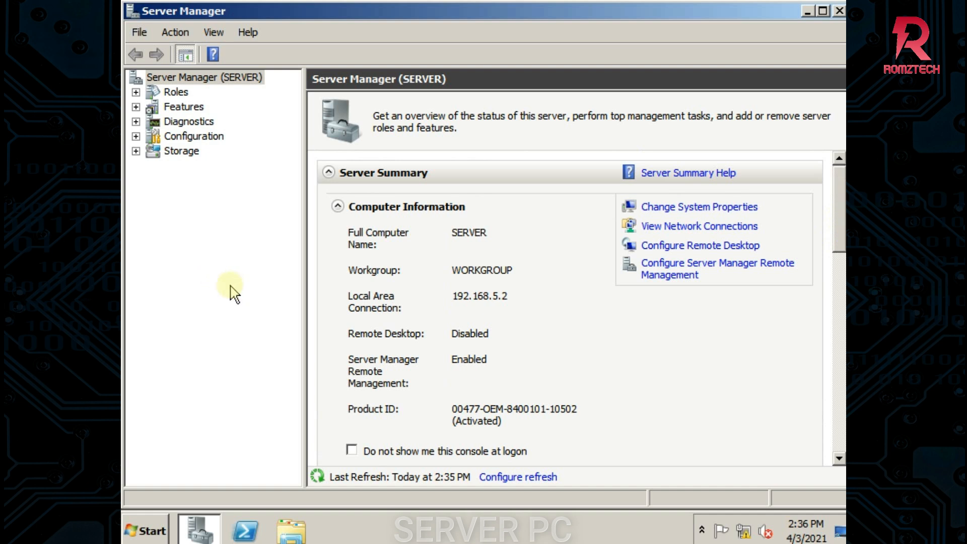
Select Roles in the Server Manager tree to start adding roles
{"action": "left_click", "coordinate": [179, 94]}
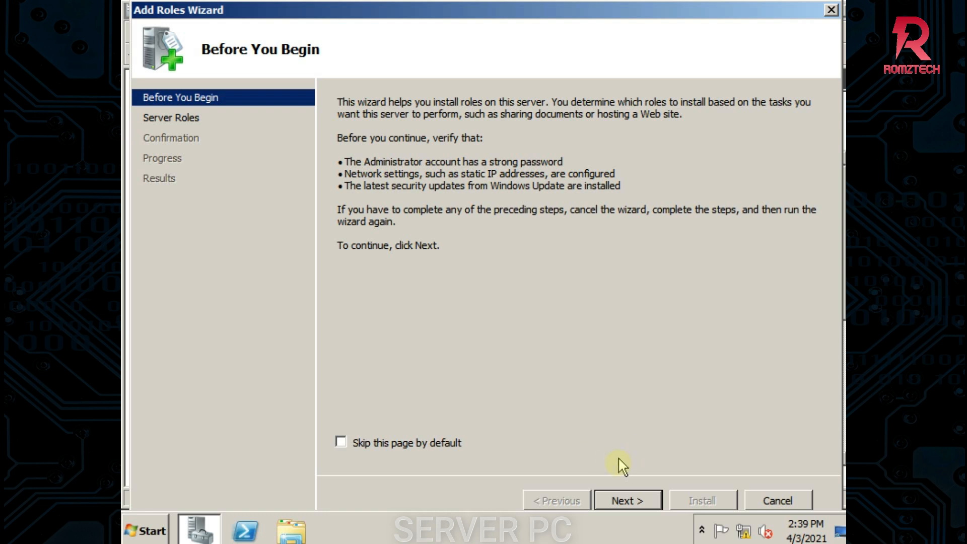
Tick Active Directory Domain Services, accept the required .NET Framework 3.5.1 features, and continue
{"action": "left_click", "coordinate": [626, 500]}
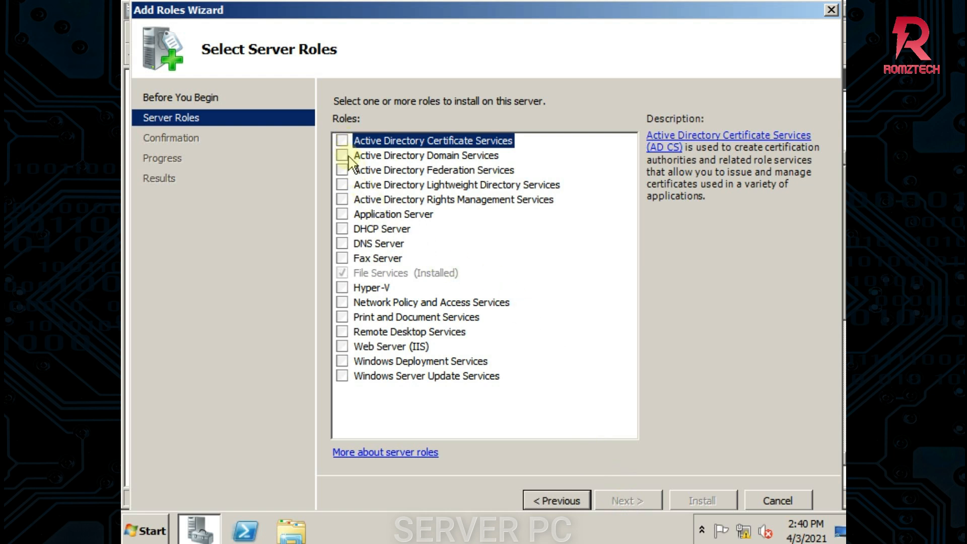
{"action": "left_click", "coordinate": [382, 157]}
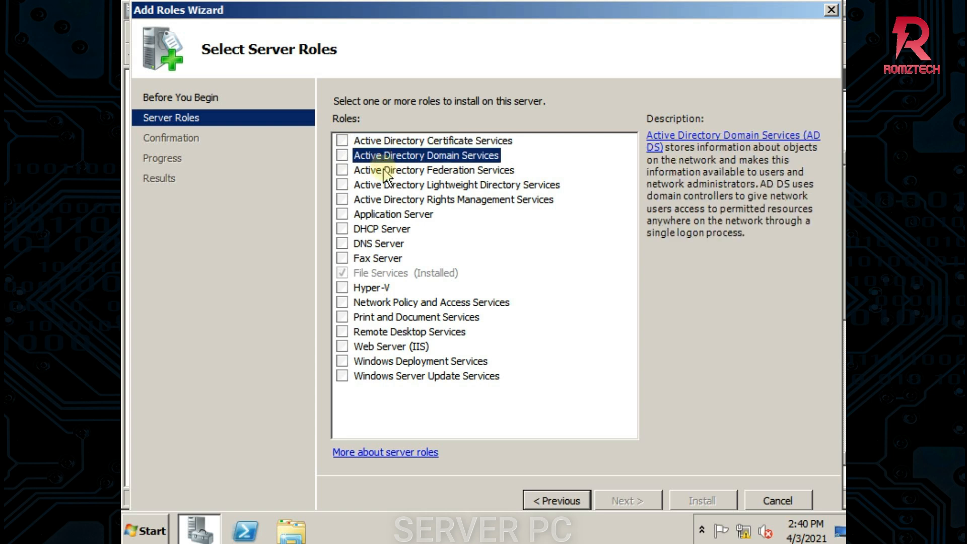
{"action": "left_click", "coordinate": [344, 158]}
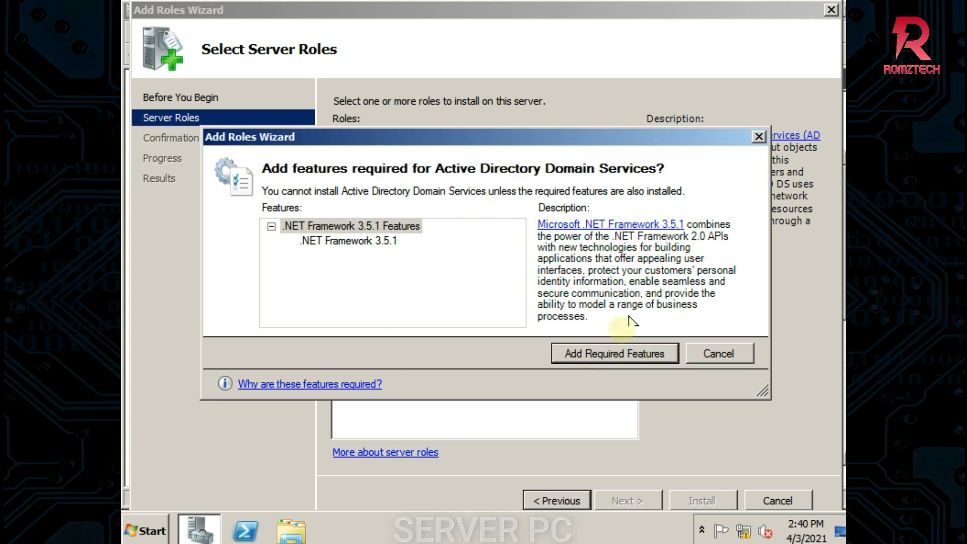
{"action": "left_click", "coordinate": [611, 354]}
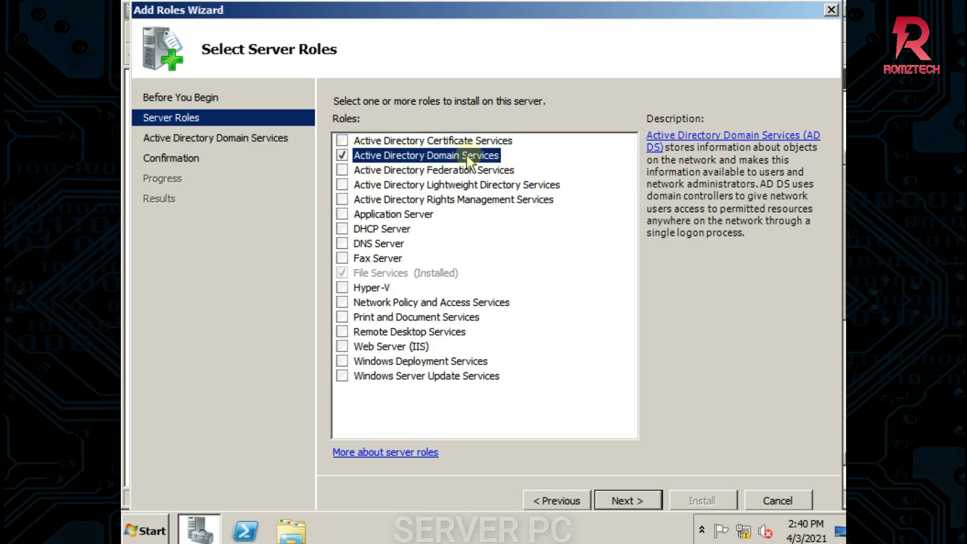
{"action": "left_click", "coordinate": [640, 501]}
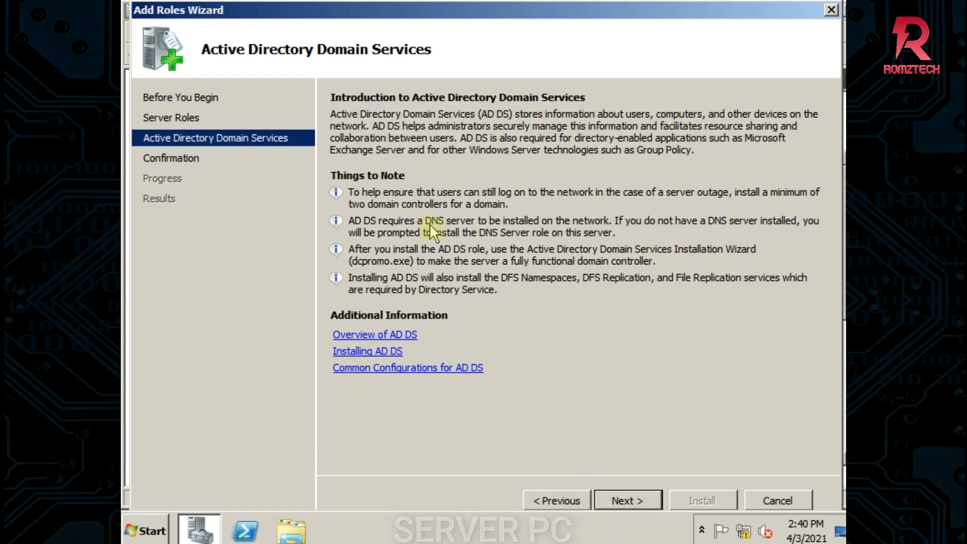
Confirm and install the Active Directory Domain Services role
{"action": "left_click", "coordinate": [627, 501]}
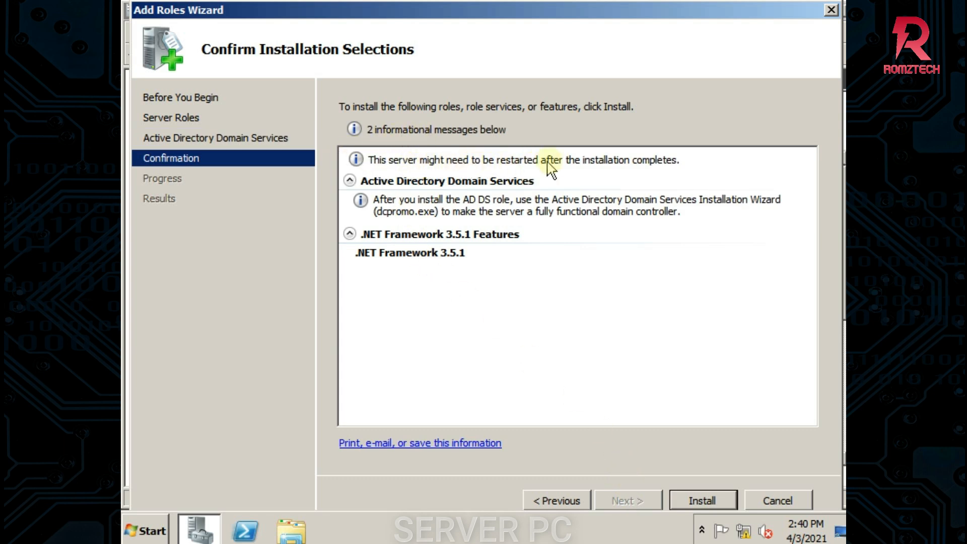
{"action": "left_click", "coordinate": [703, 500]}
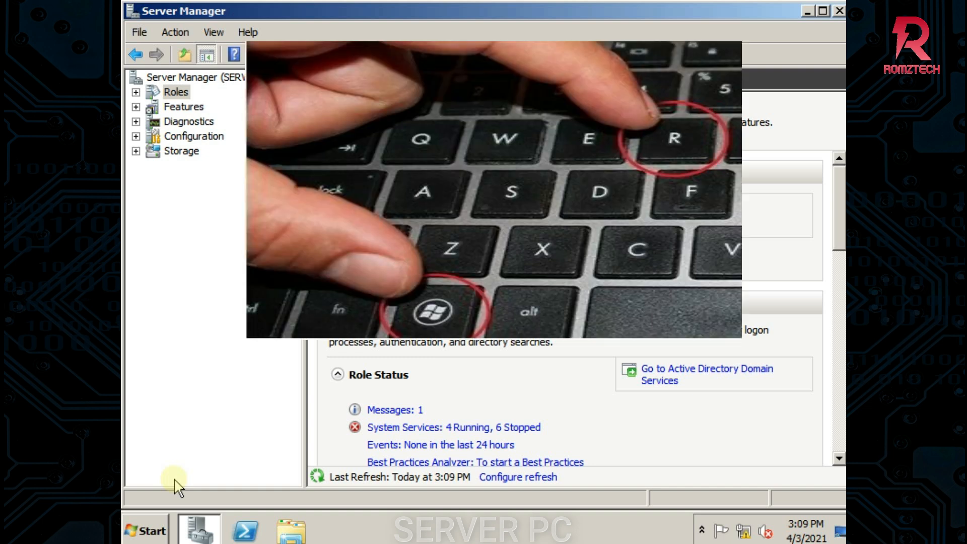
Run dcpromo from the Run dialog
{"action": "key", "text": "super+r"}
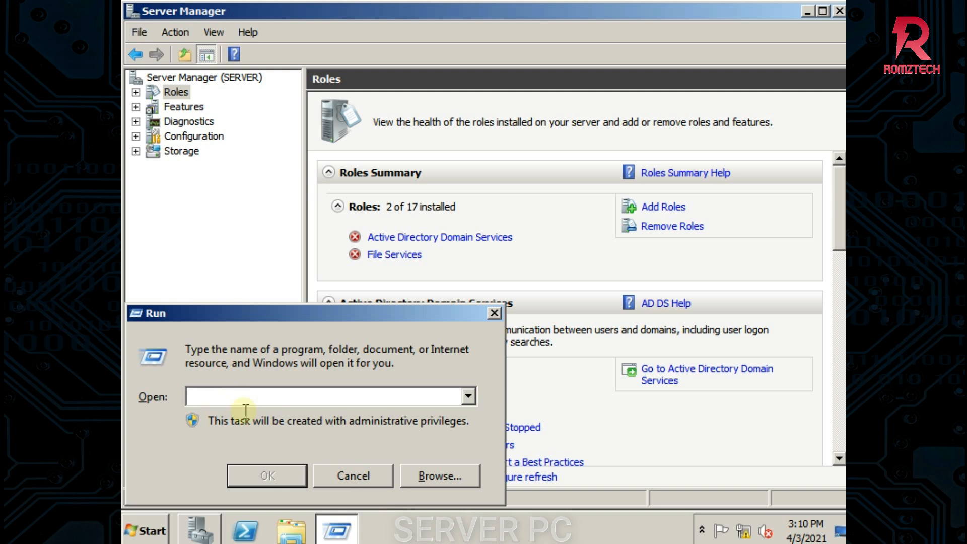
{"action": "type", "text": "dcpromo"}
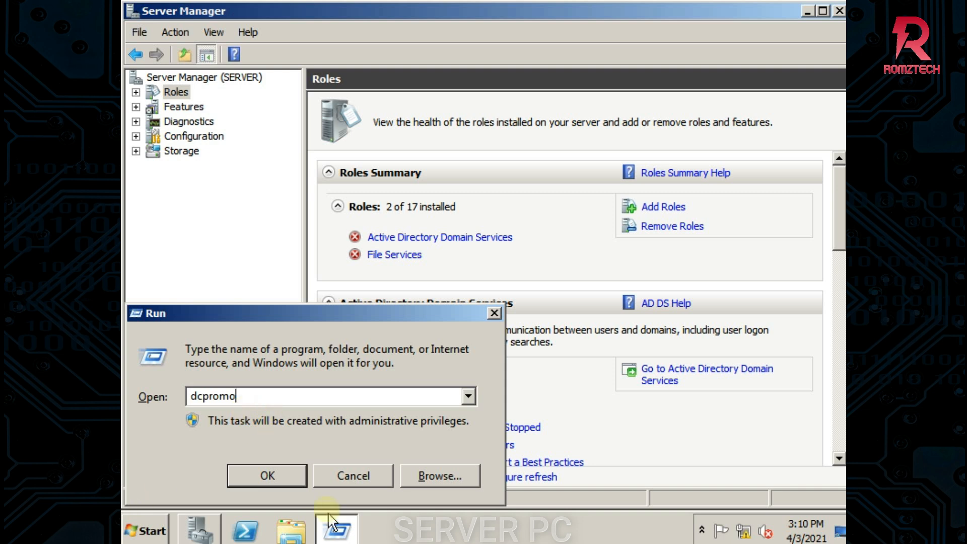
{"action": "left_click", "coordinate": [282, 476]}
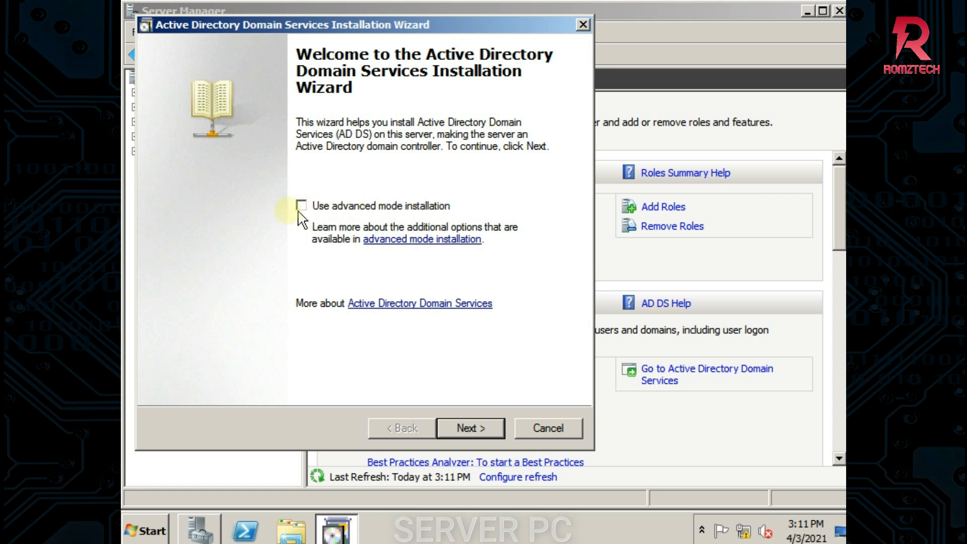
Advance the AD DS wizard past the Welcome and Operating System Compatibility pages
{"action": "left_click", "coordinate": [480, 425]}
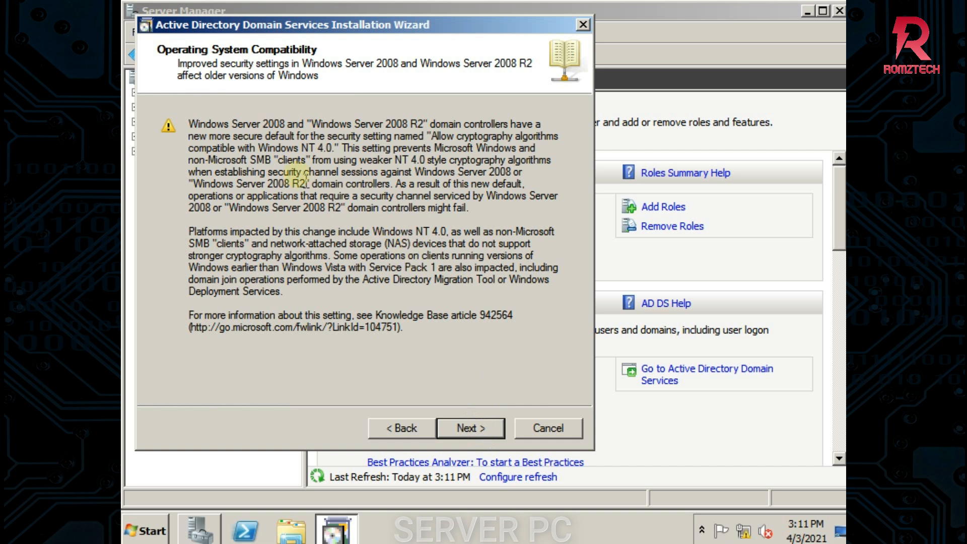
{"action": "left_click", "coordinate": [470, 427]}
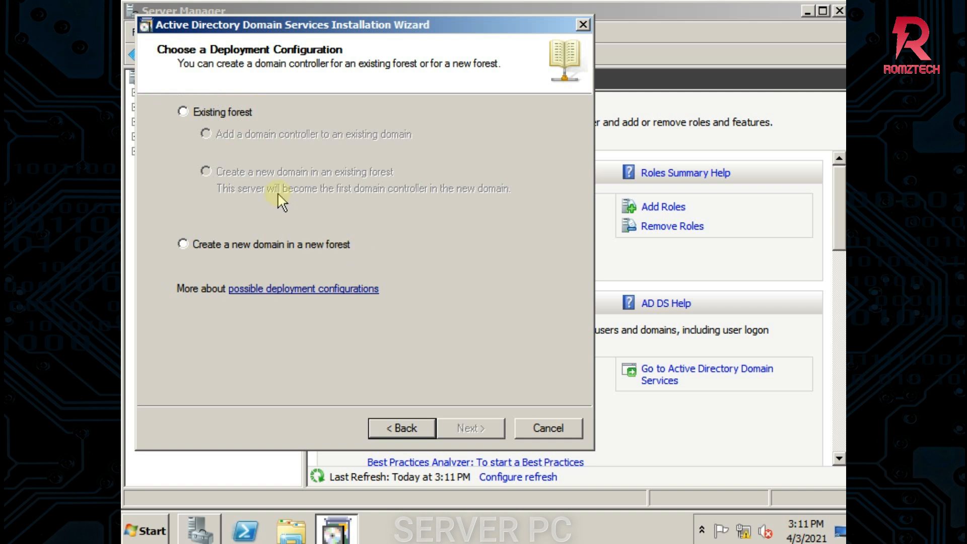
Choose 'Create a new domain in a new forest' as the deployment configuration and continue
{"action": "left_click", "coordinate": [183, 244]}
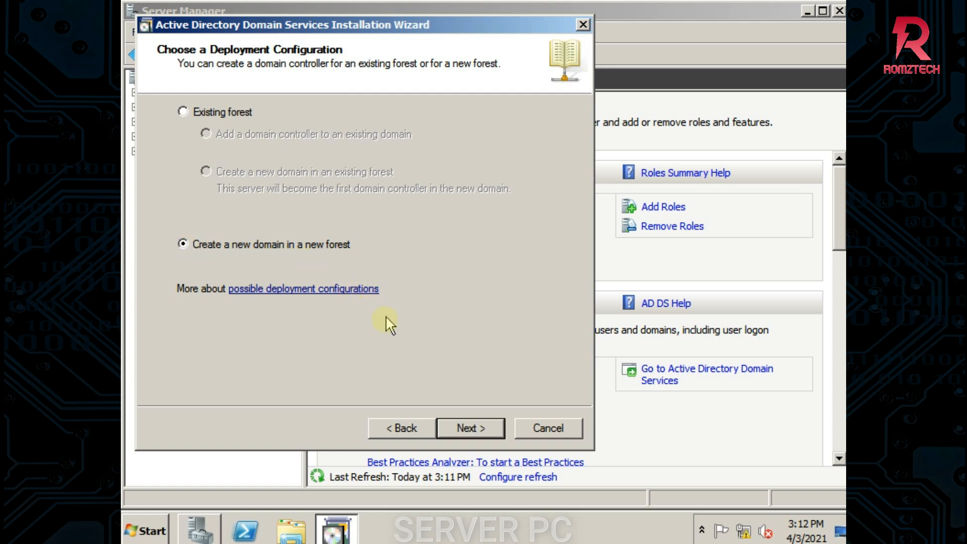
{"action": "left_click", "coordinate": [480, 433]}
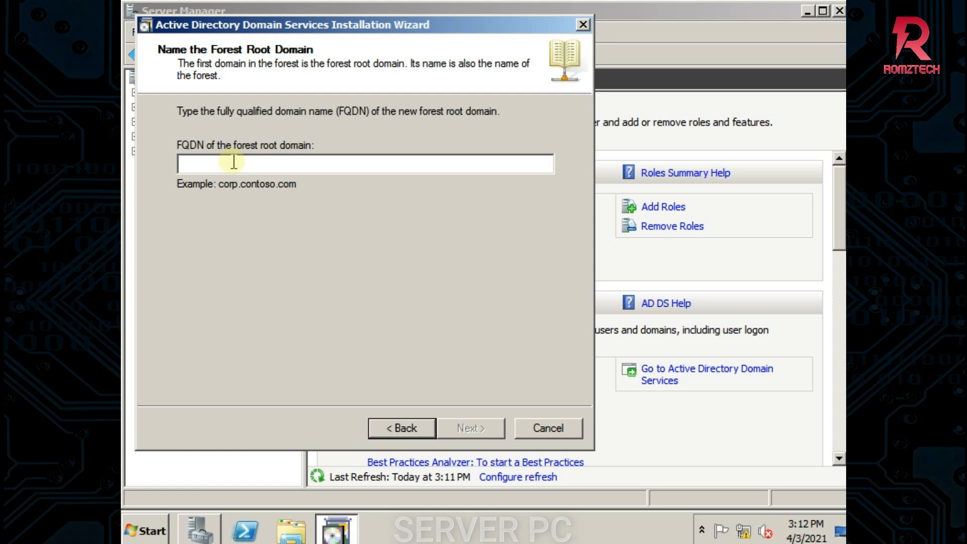
Enter CSS.LOCAL as the FQDN of the forest root domain and continue
{"action": "type", "text": "c"}
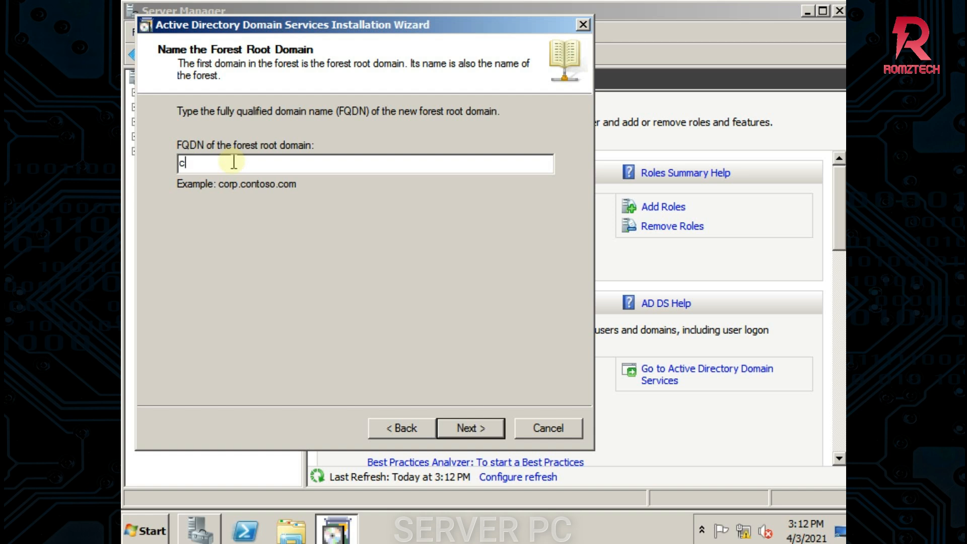
{"action": "key", "text": "BackSpace"}
{"action": "type", "text": "CSS.LOCAL"}
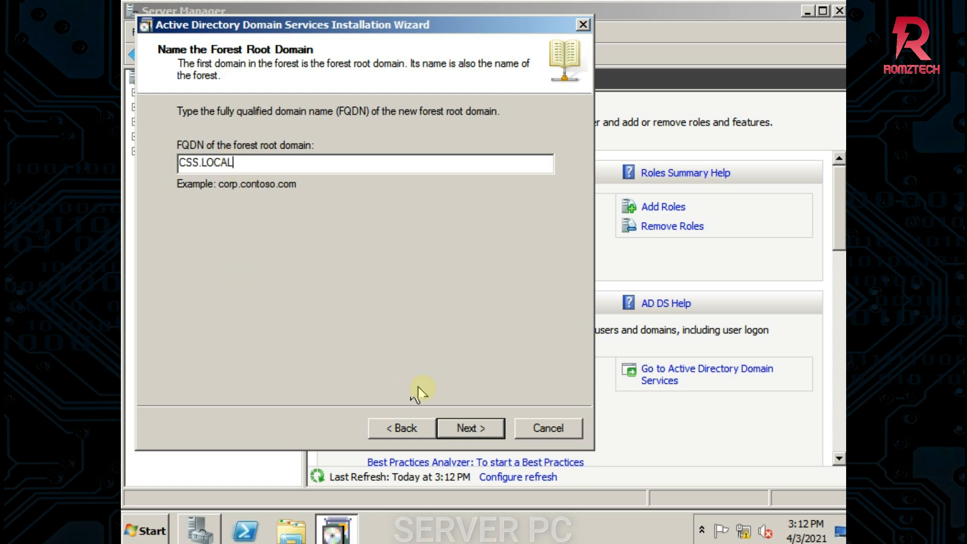
{"action": "left_click", "coordinate": [465, 424]}
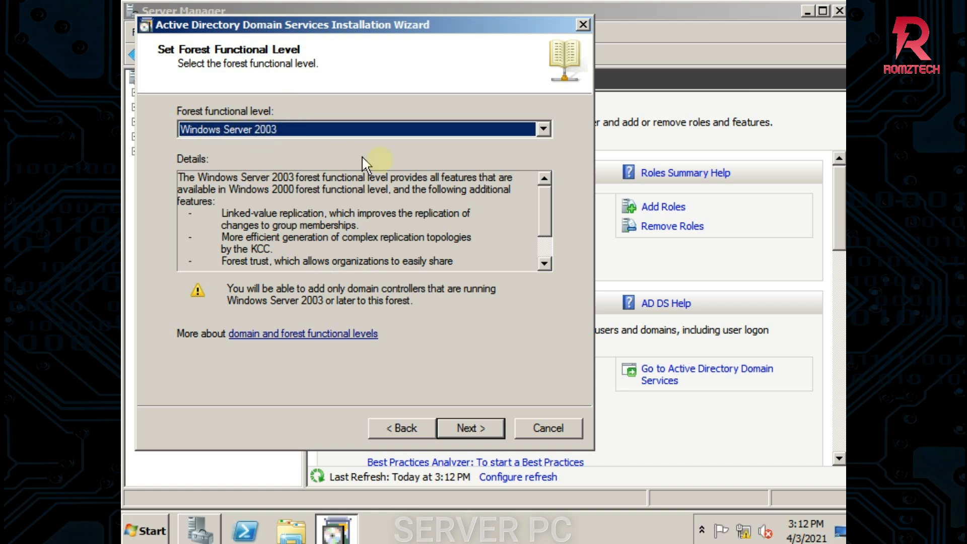
Set the forest functional level to Windows Server 2008 R2 and continue
{"action": "left_click", "coordinate": [544, 129]}
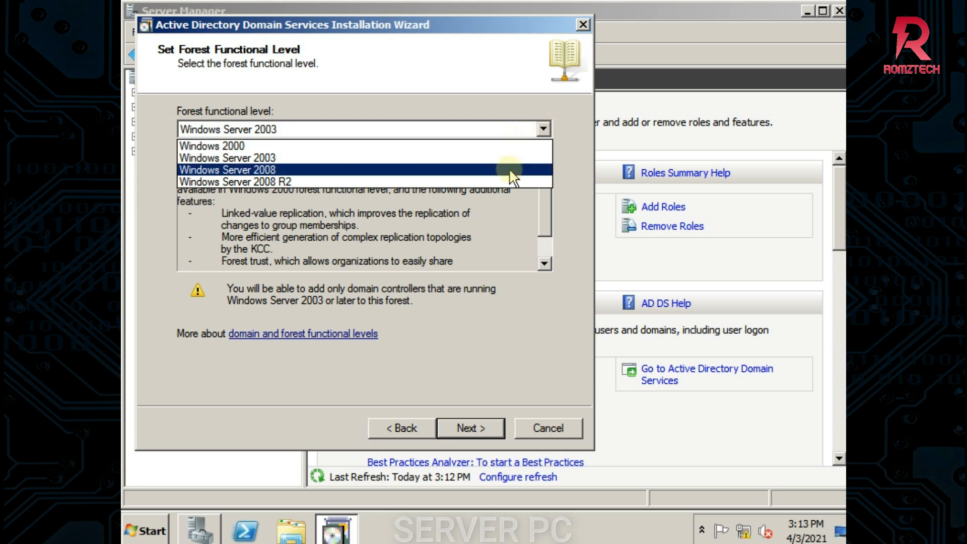
{"action": "left_click", "coordinate": [283, 183]}
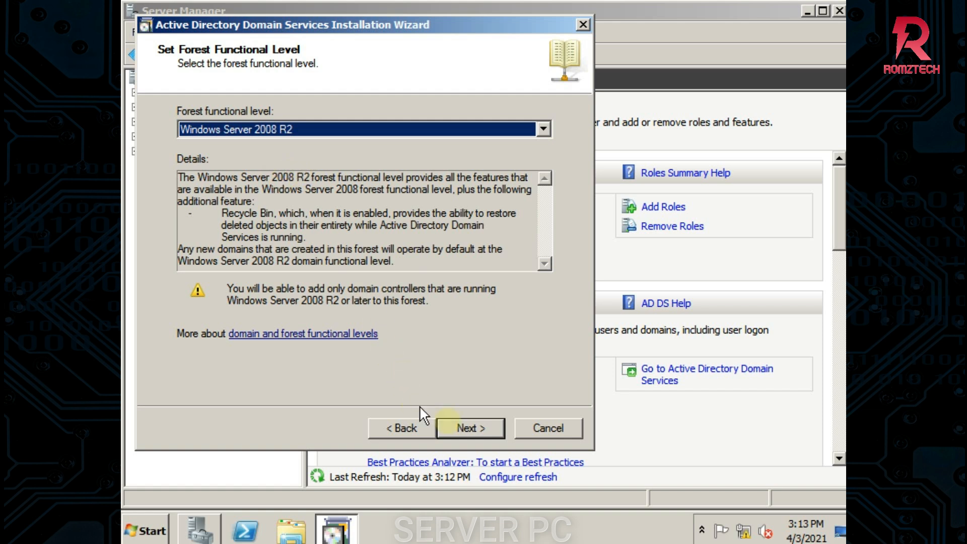
{"action": "left_click", "coordinate": [464, 428]}
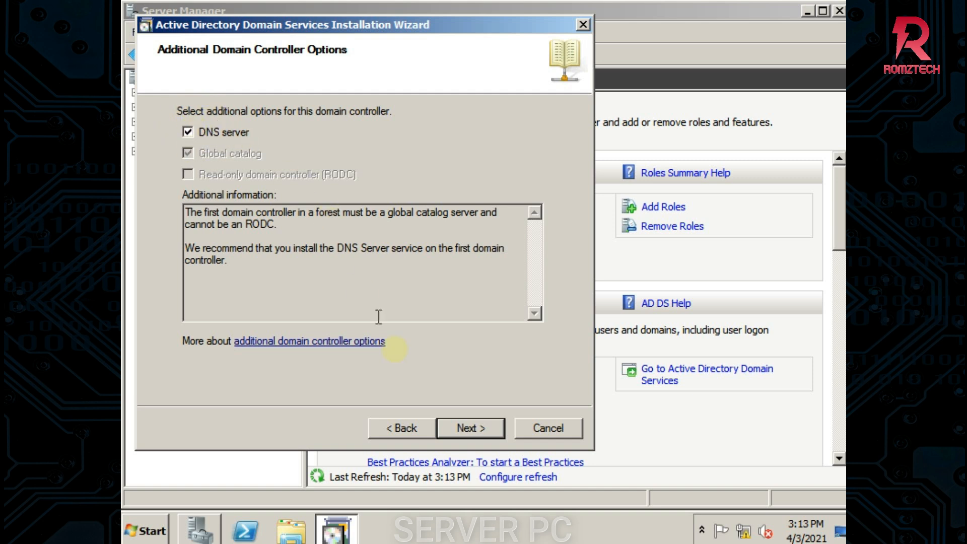
Keep DNS server selected, accept the delegation warning, and keep default database, log and SYSVOL folders
{"action": "left_click", "coordinate": [463, 427]}
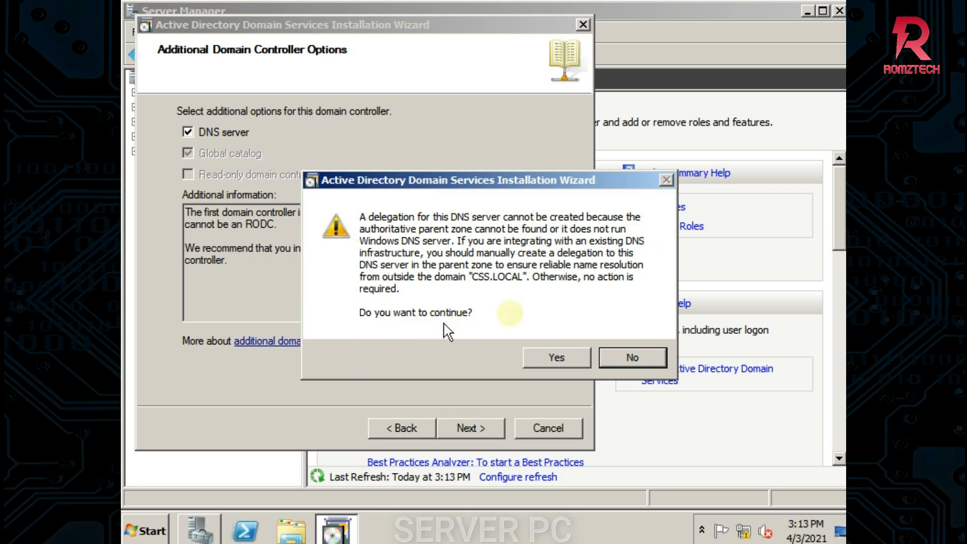
{"action": "left_click", "coordinate": [556, 357]}
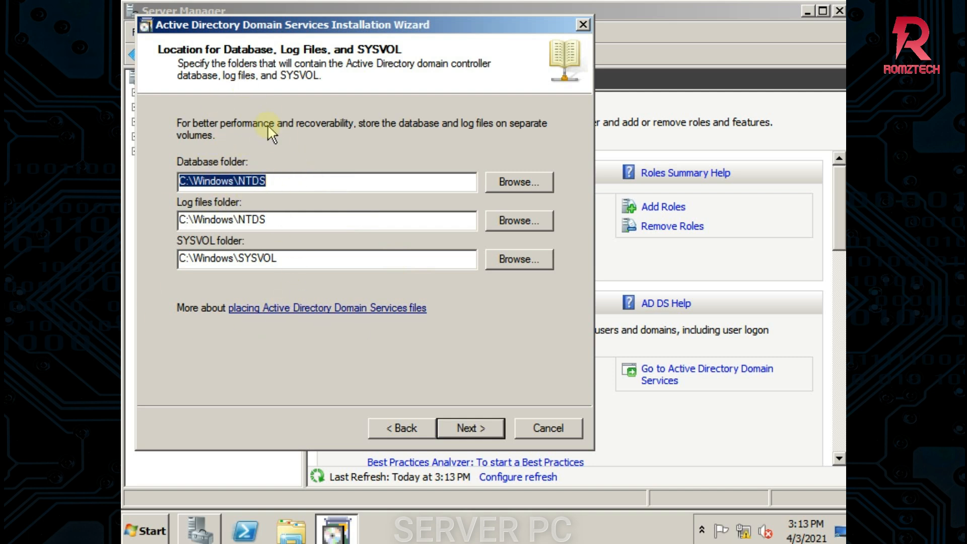
{"action": "left_click", "coordinate": [462, 424]}
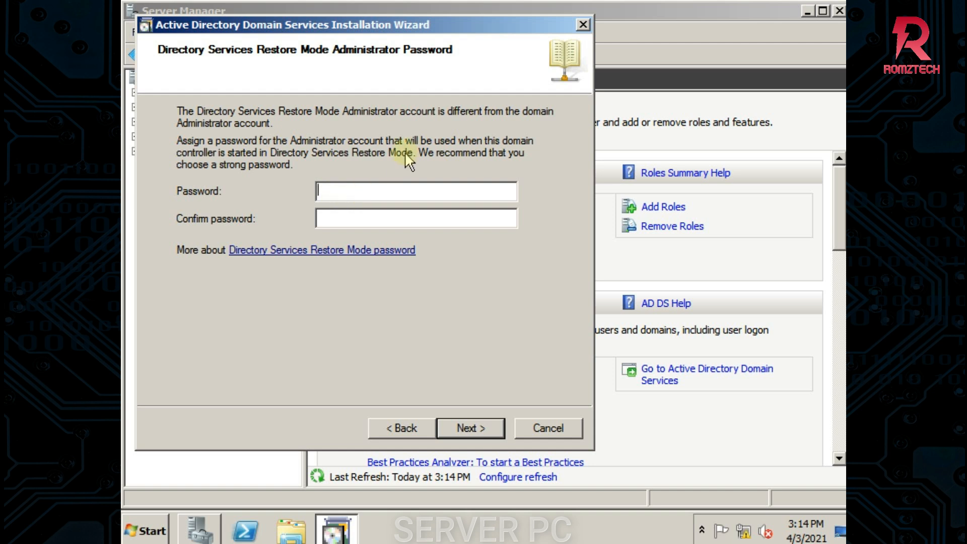
Enter the restore-mode administrator password in both fields, submit, and dismiss the mismatch error
{"action": "type", "text": "P@ssw0rd"}
{"action": "left_click", "coordinate": [399, 222]}
{"action": "type", "text": "P@ssw0"}
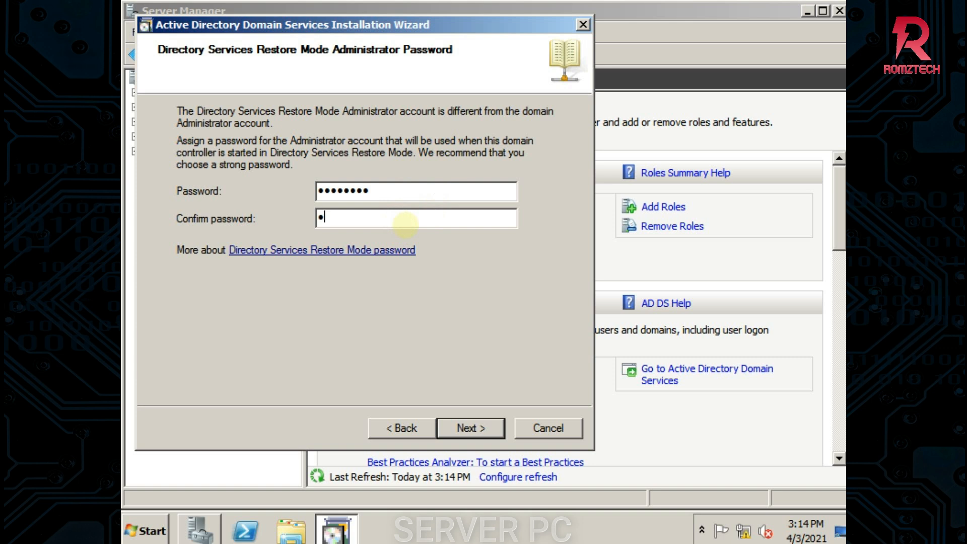
{"action": "type", "text": "rd"}
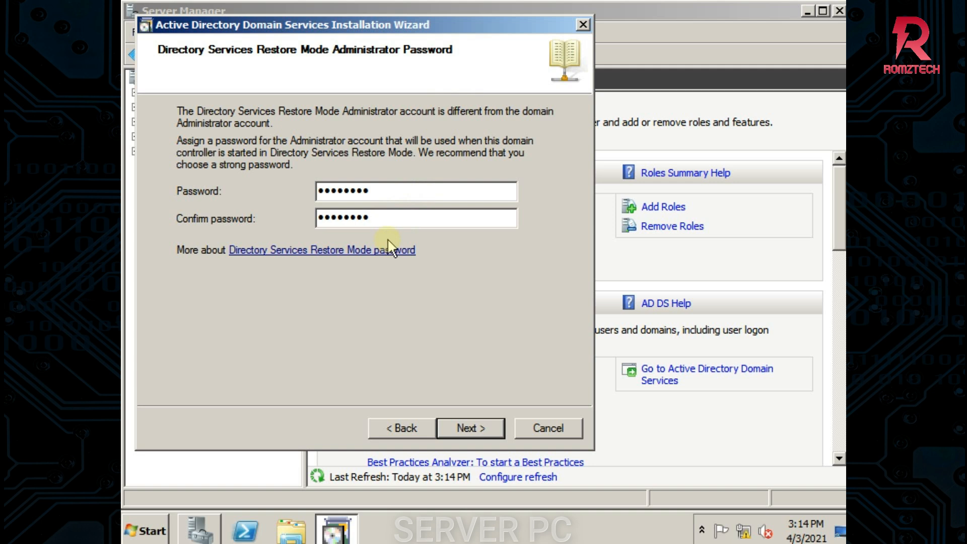
{"action": "left_click", "coordinate": [461, 427]}
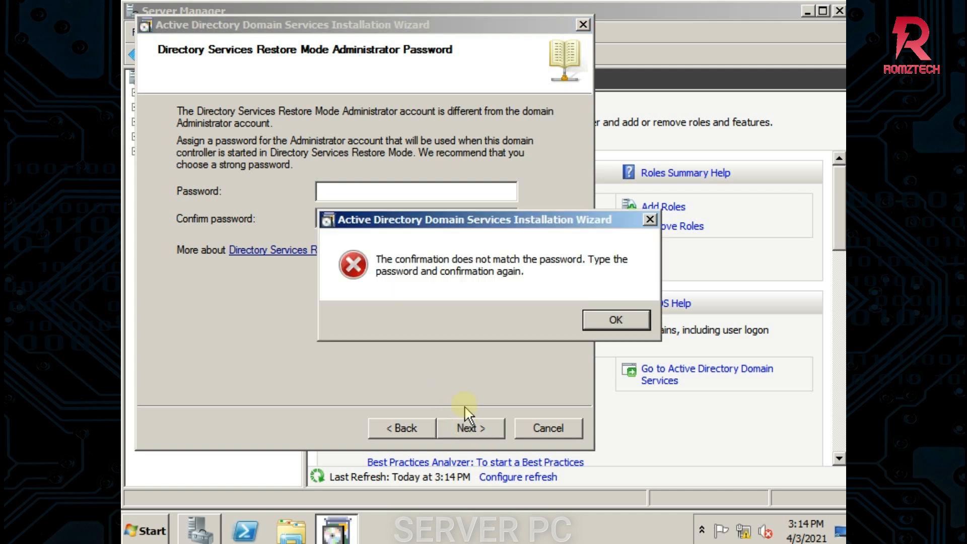
{"action": "left_click", "coordinate": [599, 321]}
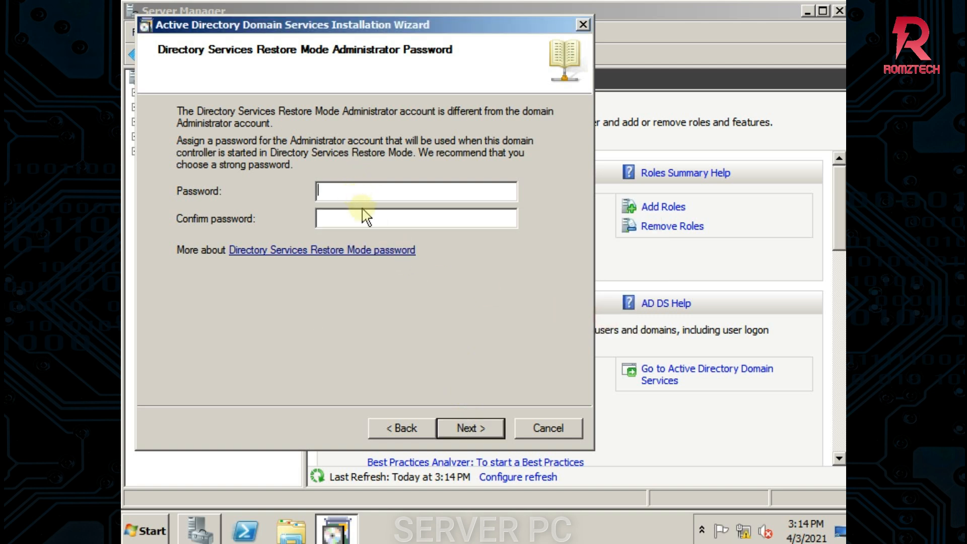
Retype the restore-mode password and its confirmation
{"action": "type", "text": "P@ssw0rd"}
{"action": "left_click", "coordinate": [335, 221]}
{"action": "type", "text": "P@sswor"}
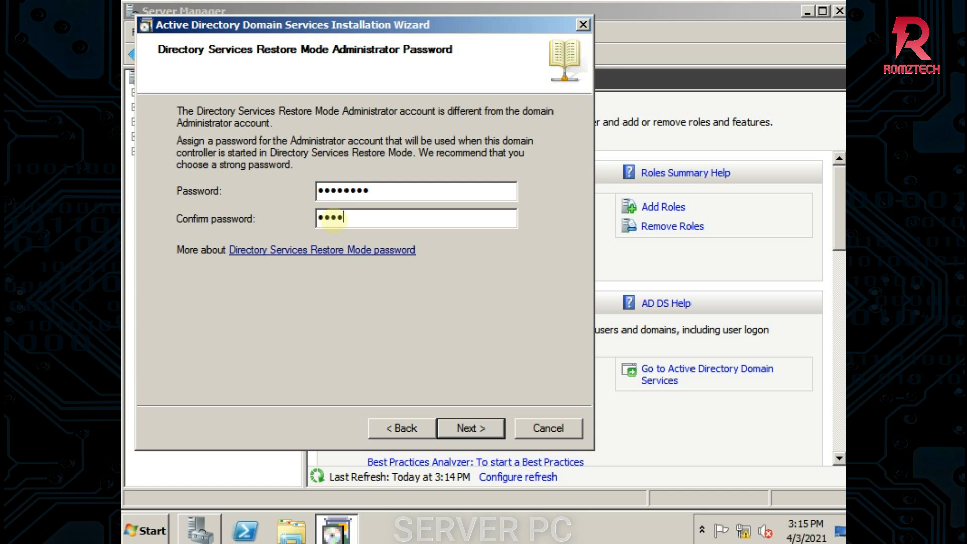
{"action": "type", "text": "d"}
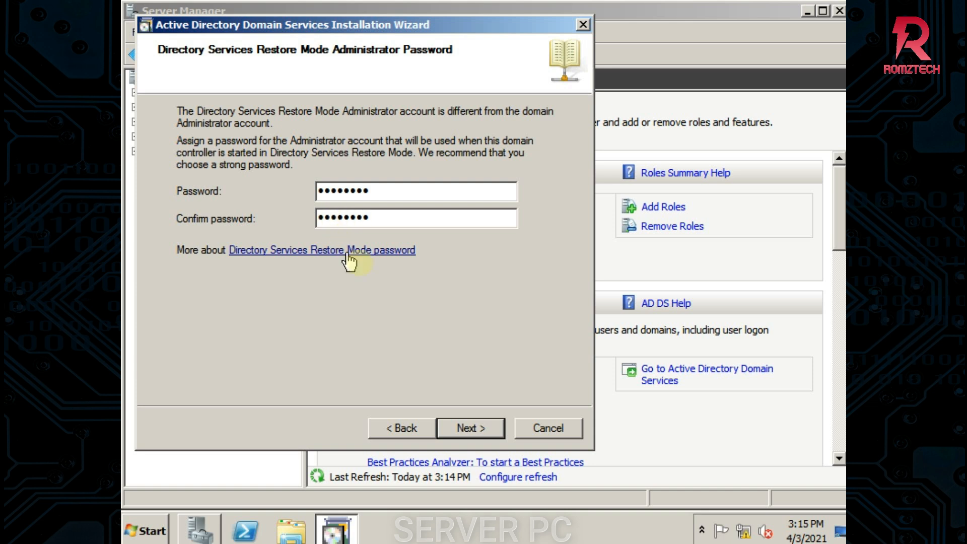
Pass the Summary, start installing the CSS.LOCAL domain controller, and tick Reboot on completion
{"action": "left_click", "coordinate": [483, 428]}
{"action": "left_click", "coordinate": [484, 428]}
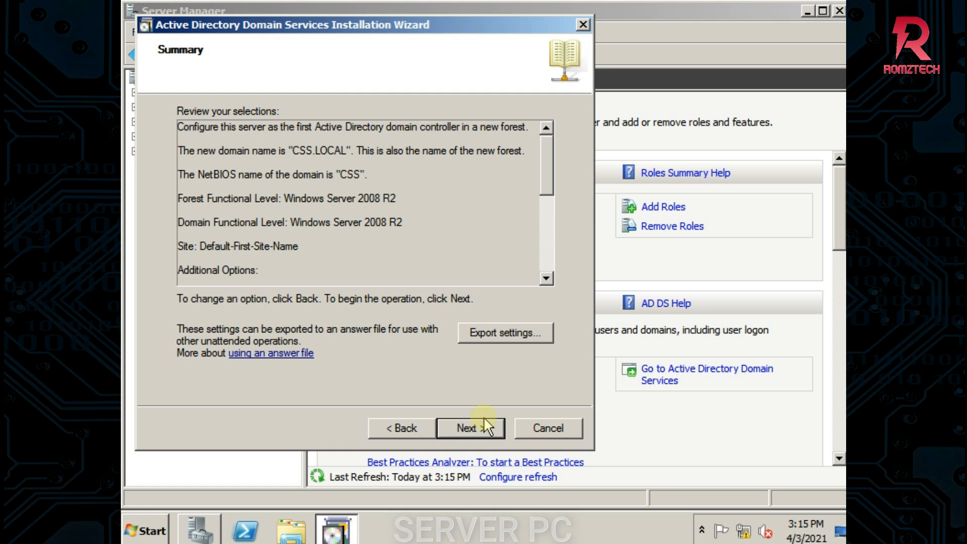
{"action": "left_click", "coordinate": [472, 419]}
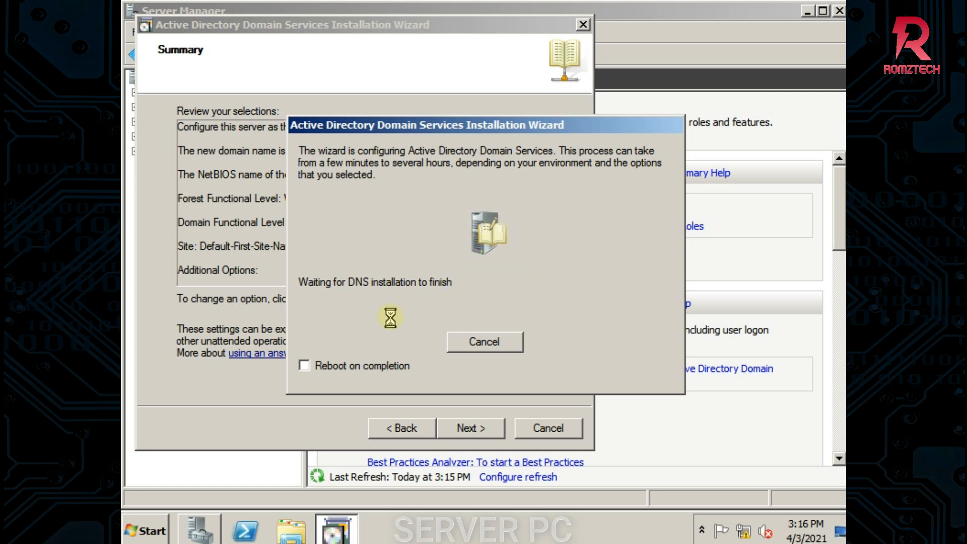
{"action": "left_click", "coordinate": [305, 366]}
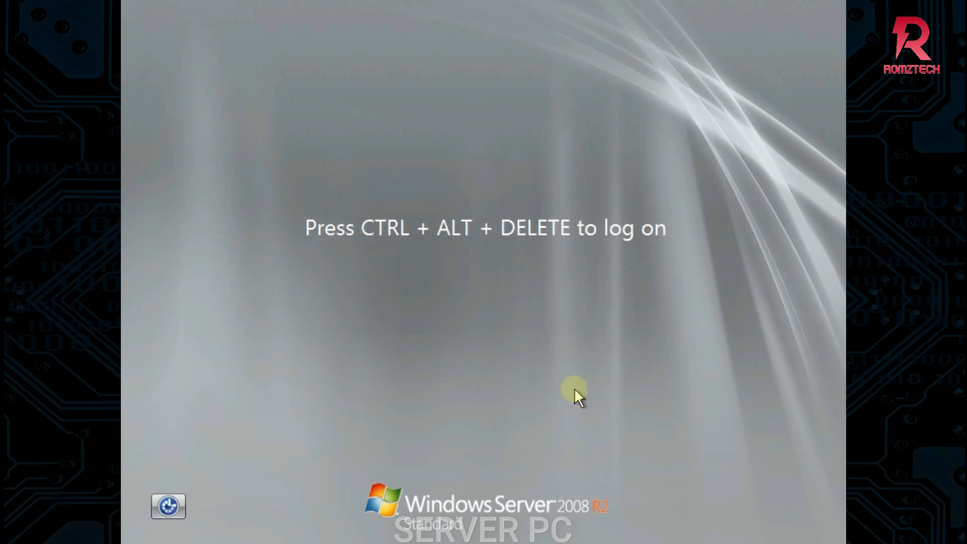
Log on to the restarted server as CSS\Administrator with the administrator password
{"action": "key", "text": "ctrl+alt+Delete"}
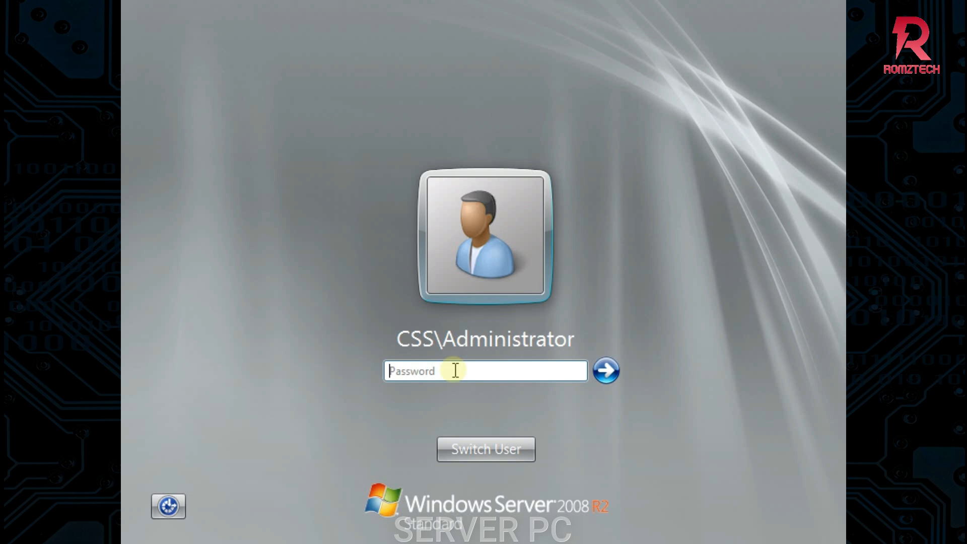
{"action": "type", "text": "*********"}
{"action": "left_click", "coordinate": [605, 370]}
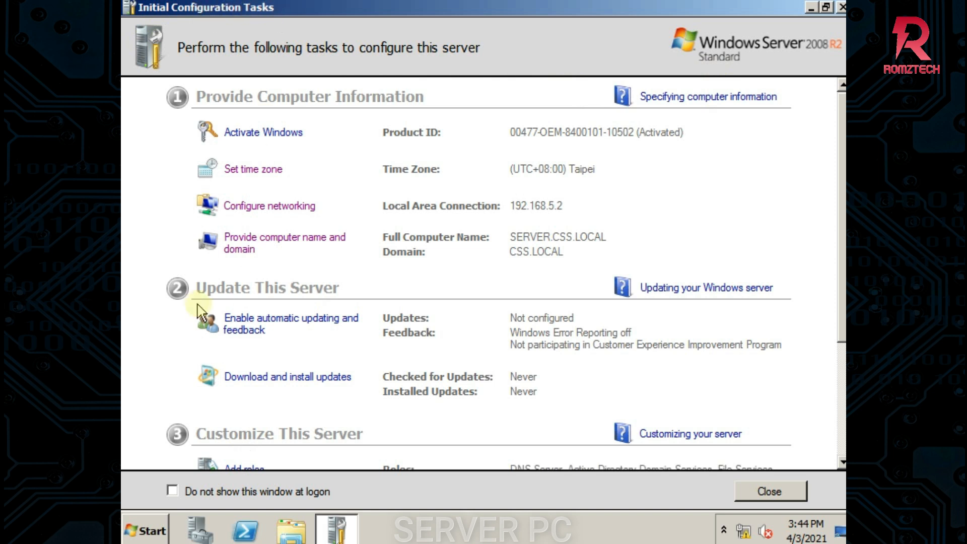
Tick 'Do not show this window at logon' and close Initial Configuration Tasks
{"action": "left_click", "coordinate": [175, 496]}
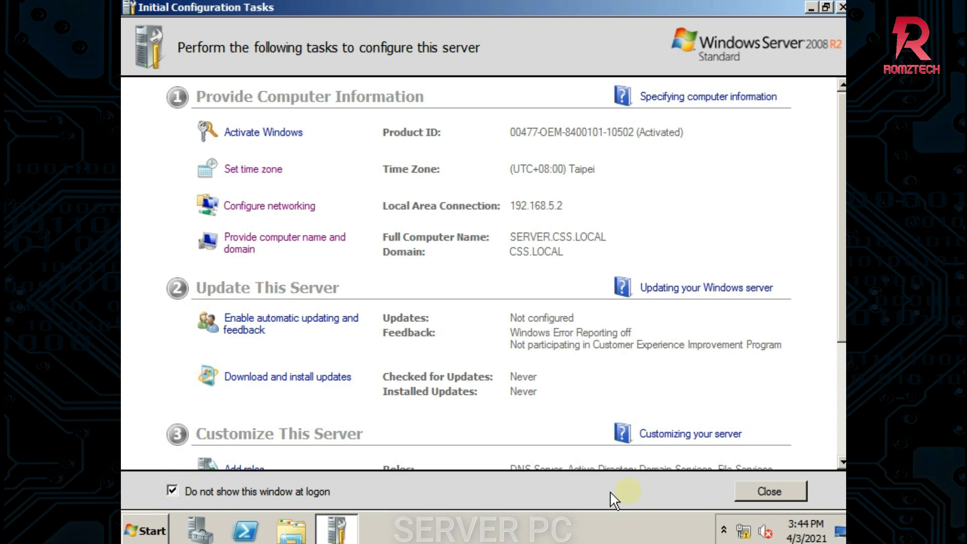
{"action": "left_click", "coordinate": [768, 487]}
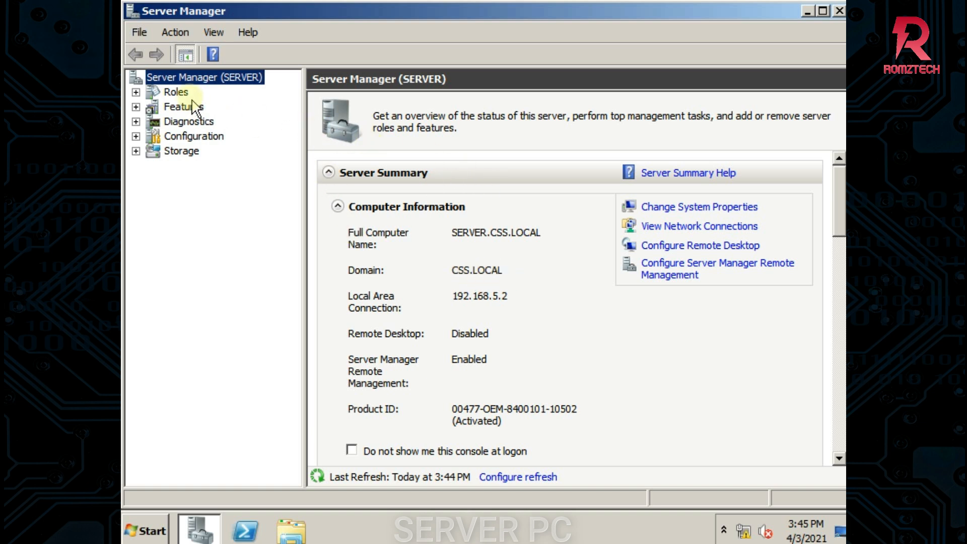
Open the Roles Summary in Server Manager showing AD DS, DNS Server and File Services
{"action": "left_click", "coordinate": [176, 92]}
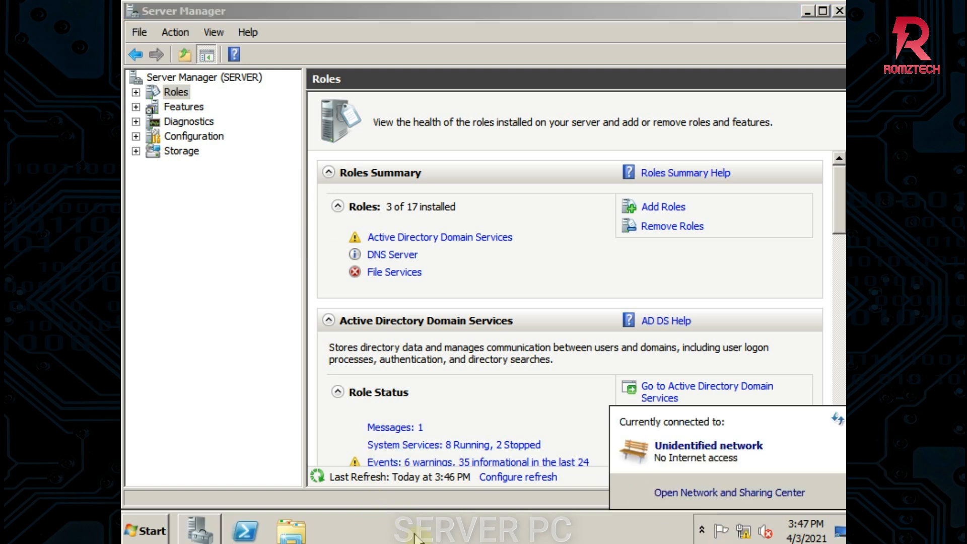
Bring up the Local Area Connection status from the Network and Sharing Center
{"action": "left_click", "coordinate": [743, 531]}
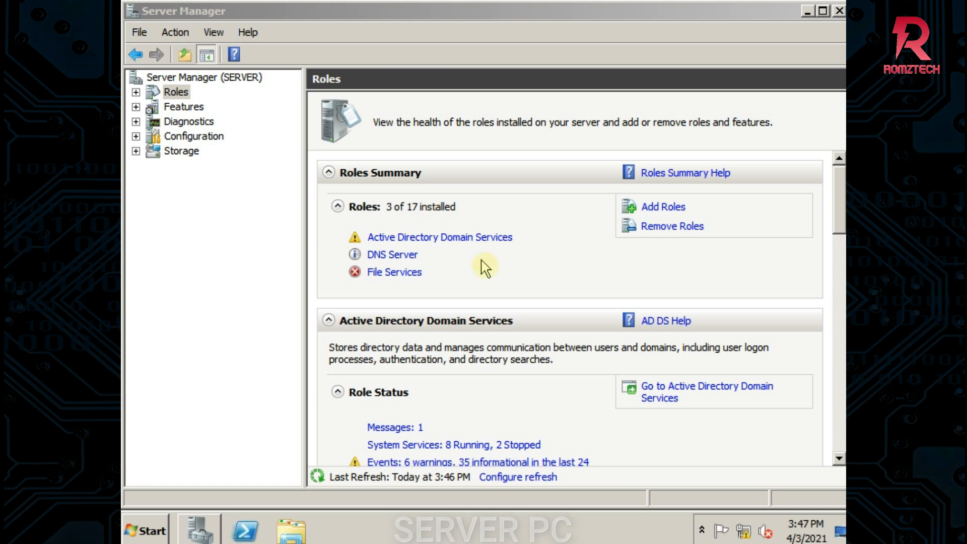
{"action": "left_click", "coordinate": [743, 538]}
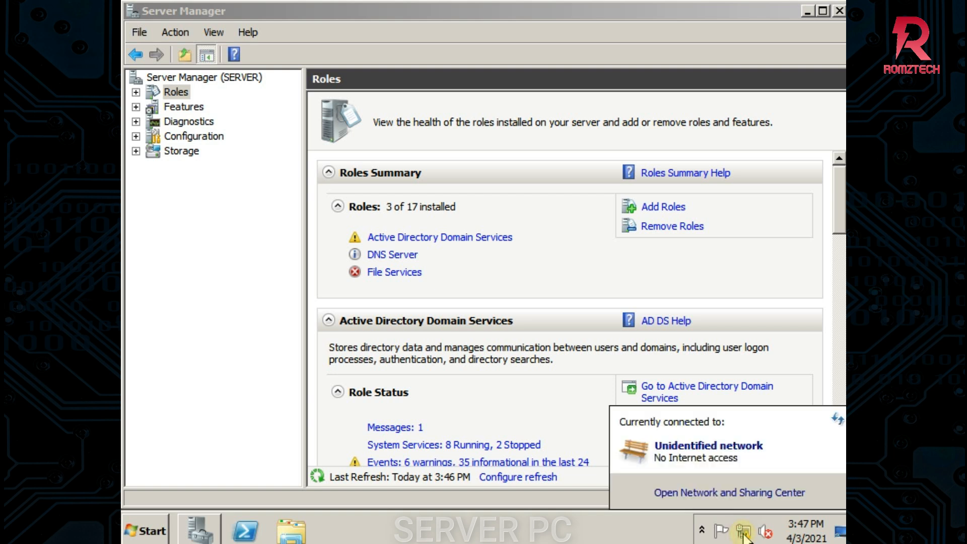
{"action": "left_click", "coordinate": [735, 492]}
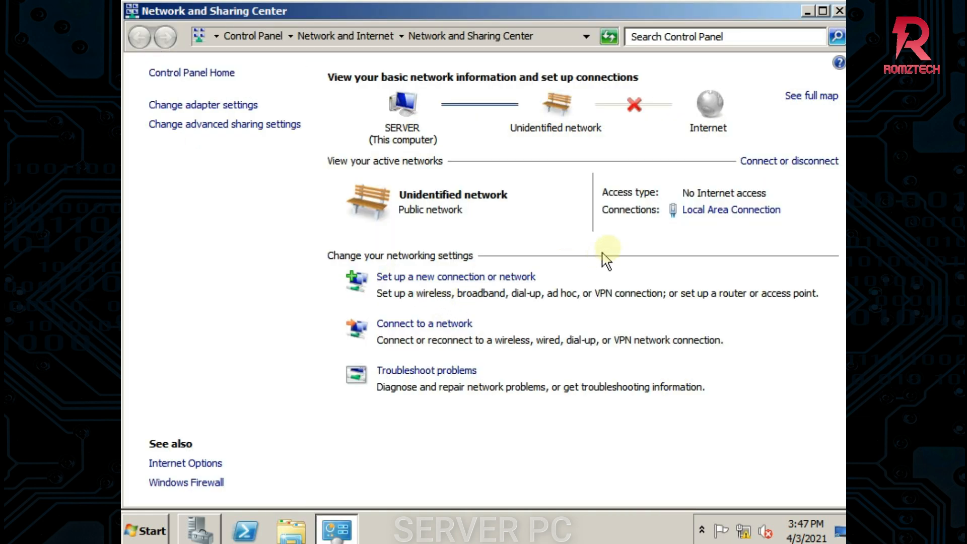
{"action": "left_click", "coordinate": [732, 211]}
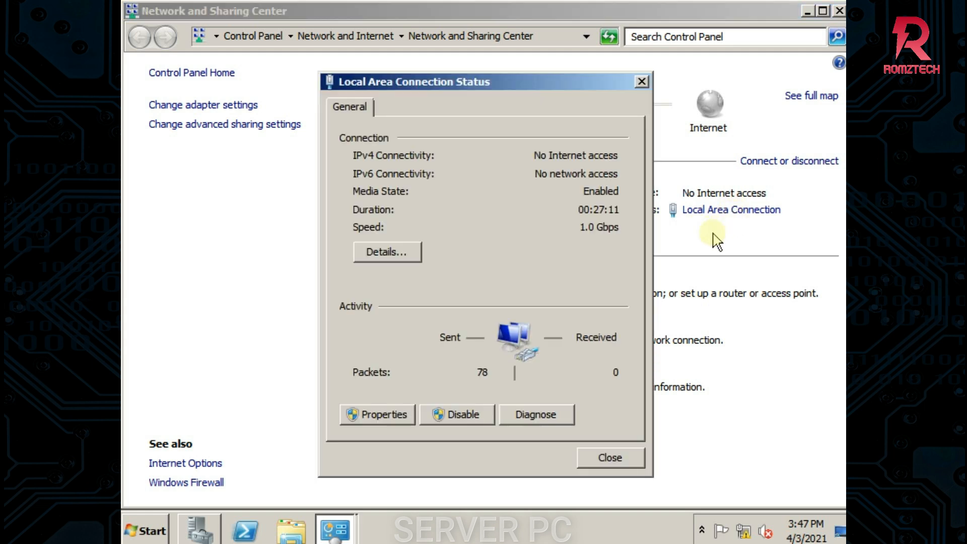
In the connection's TCP/IPv4 properties, change the preferred DNS server from 127.0.0.1 to 192.168.5.2
{"action": "left_click", "coordinate": [384, 409]}
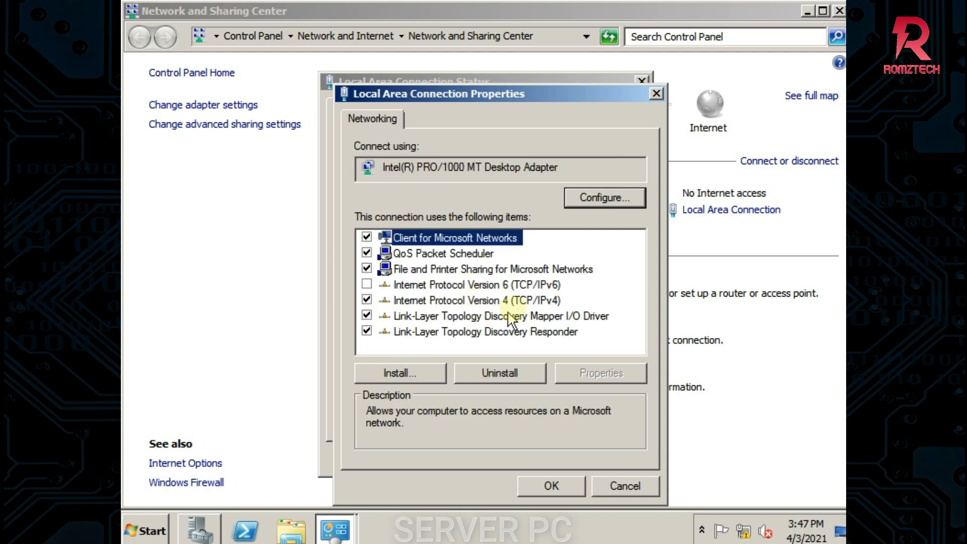
{"action": "left_click", "coordinate": [518, 302]}
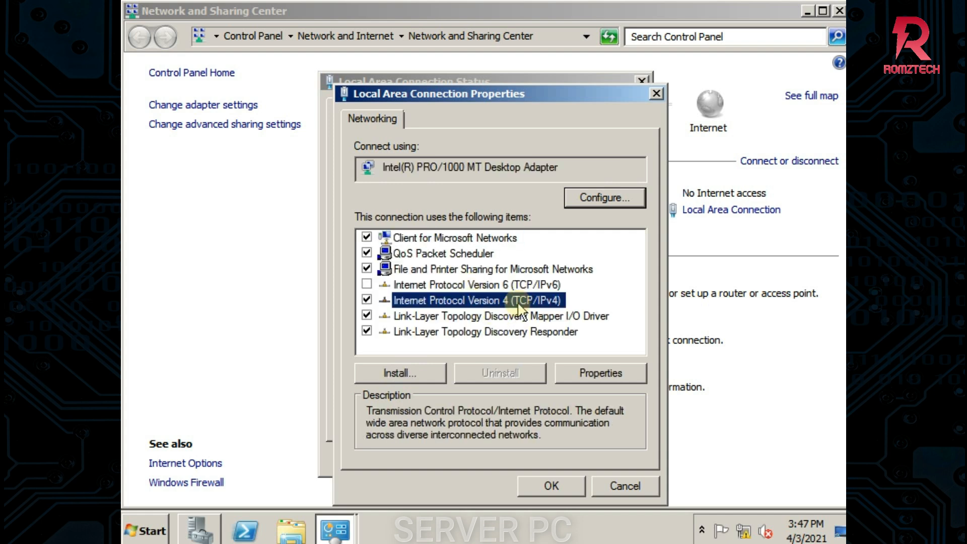
{"action": "left_click", "coordinate": [600, 373]}
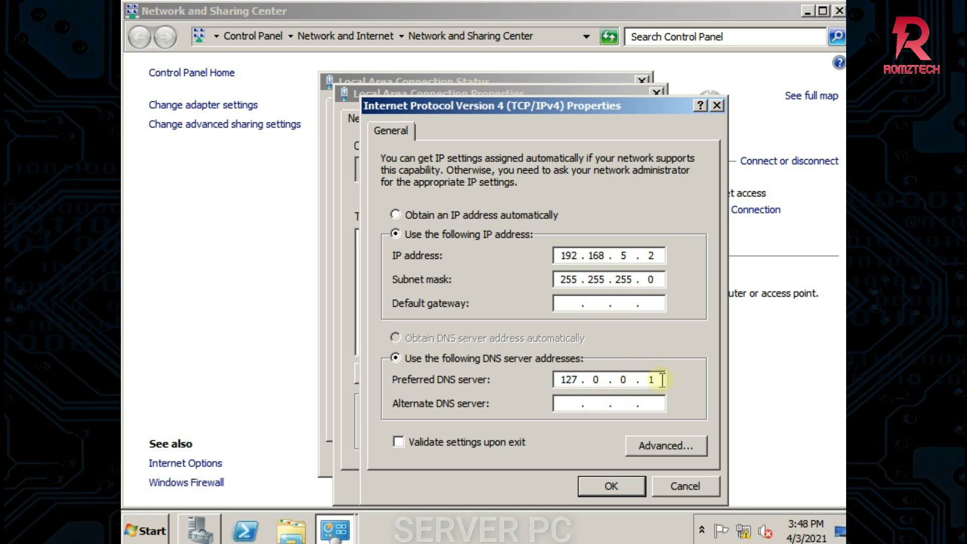
{"action": "key", "text": "BackSpace"}
{"action": "key", "text": "BackSpace"}
{"action": "key", "text": "BackSpace"}
{"action": "key", "text": "BackSpace"}
{"action": "key", "text": "BackSpace"}
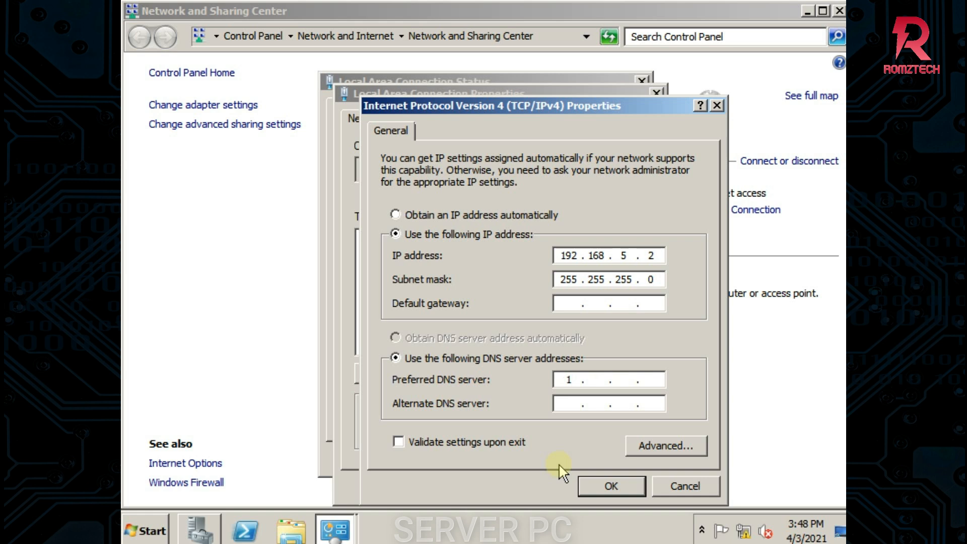
{"action": "type", "text": "92 . 168 . 5 . 2"}
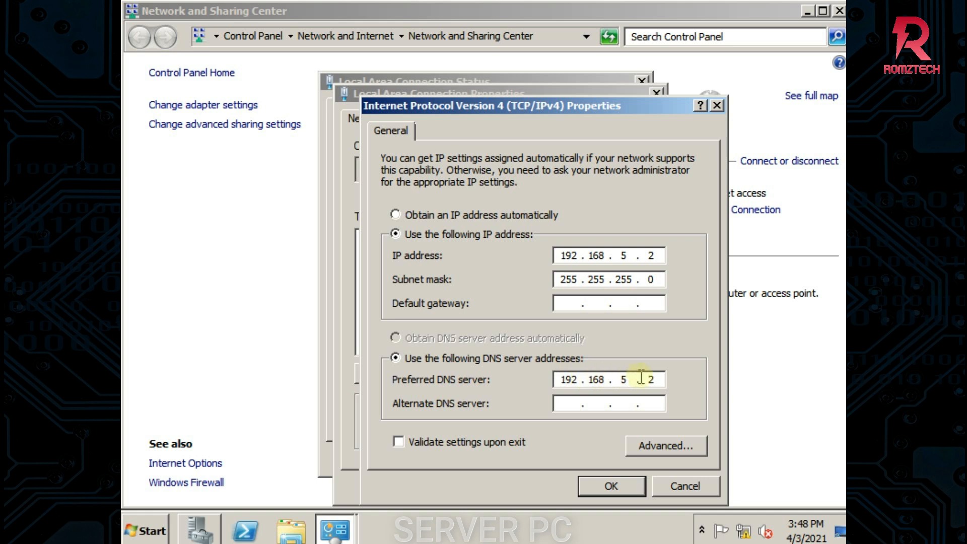
Apply the DNS change, then close the connection properties, the status window and the Network and Sharing Center
{"action": "left_click", "coordinate": [617, 485]}
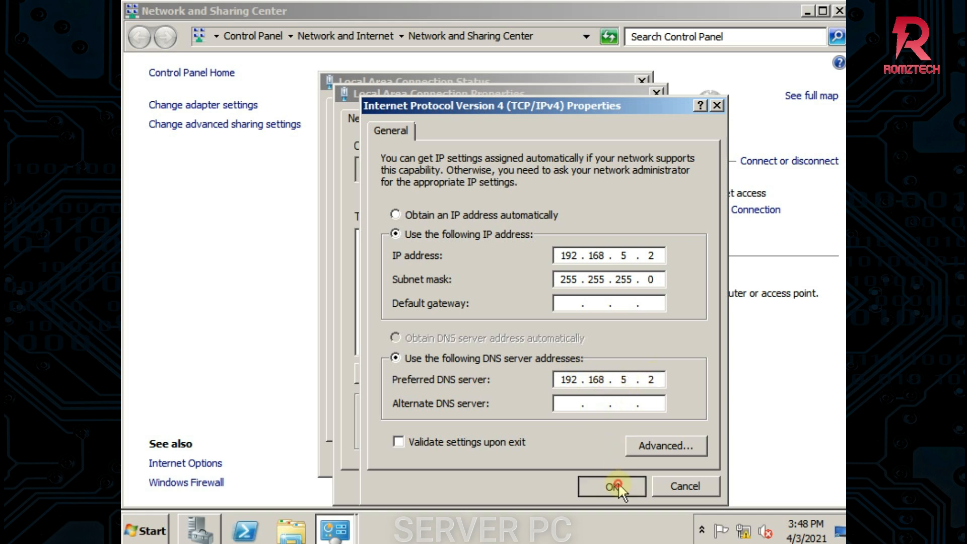
{"action": "left_click", "coordinate": [560, 485]}
{"action": "left_click", "coordinate": [610, 456]}
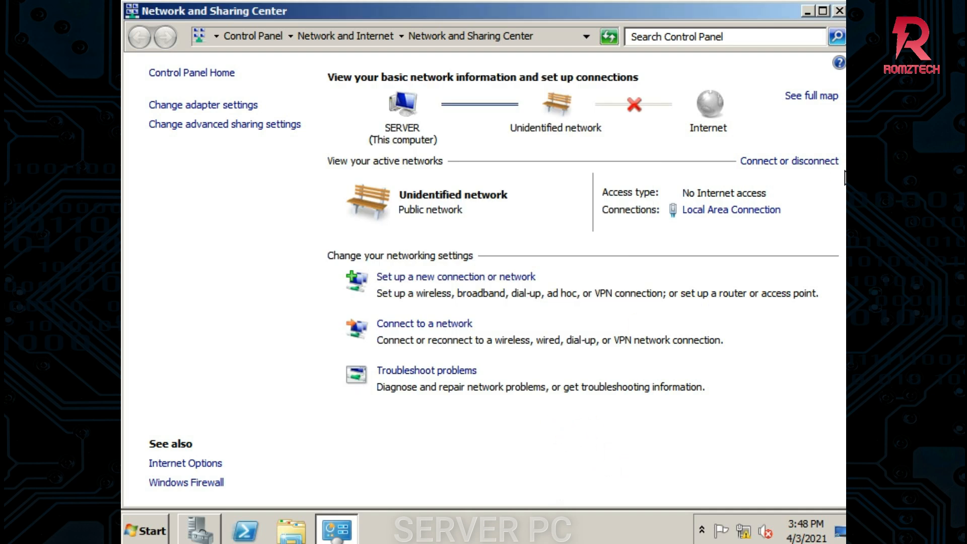
{"action": "left_click", "coordinate": [839, 10]}
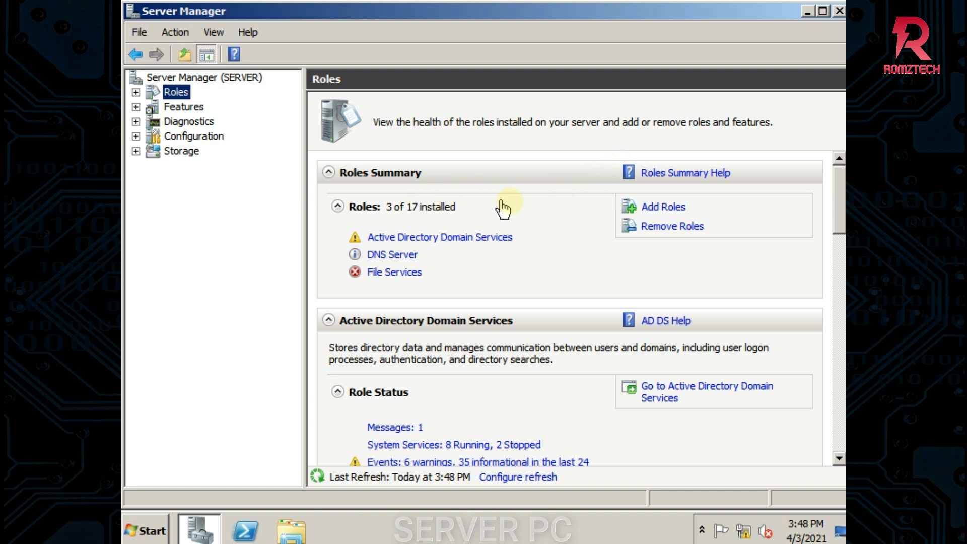
In the Add Roles Wizard, select DHCP Server and advance to the 192.168.5.2 network binding step
{"action": "left_click", "coordinate": [670, 208]}
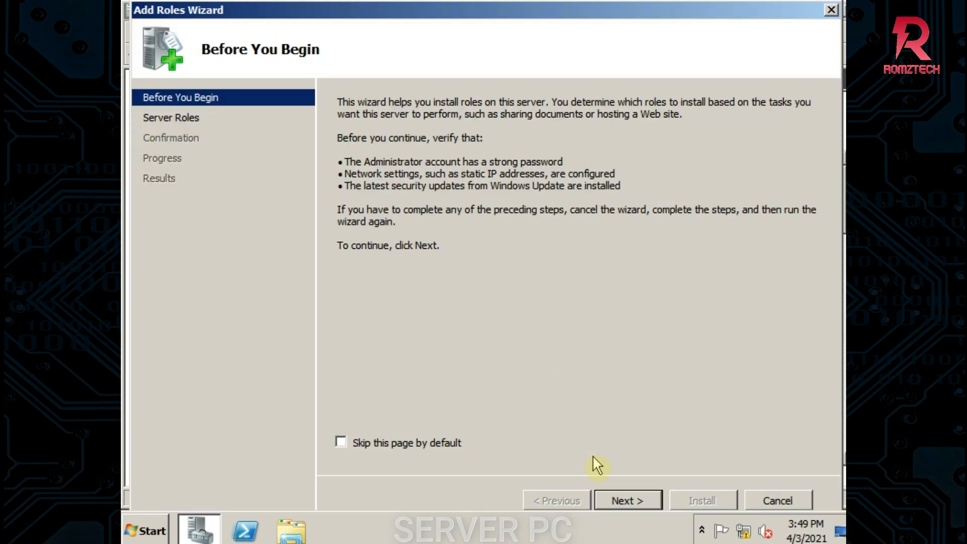
{"action": "left_click", "coordinate": [627, 500]}
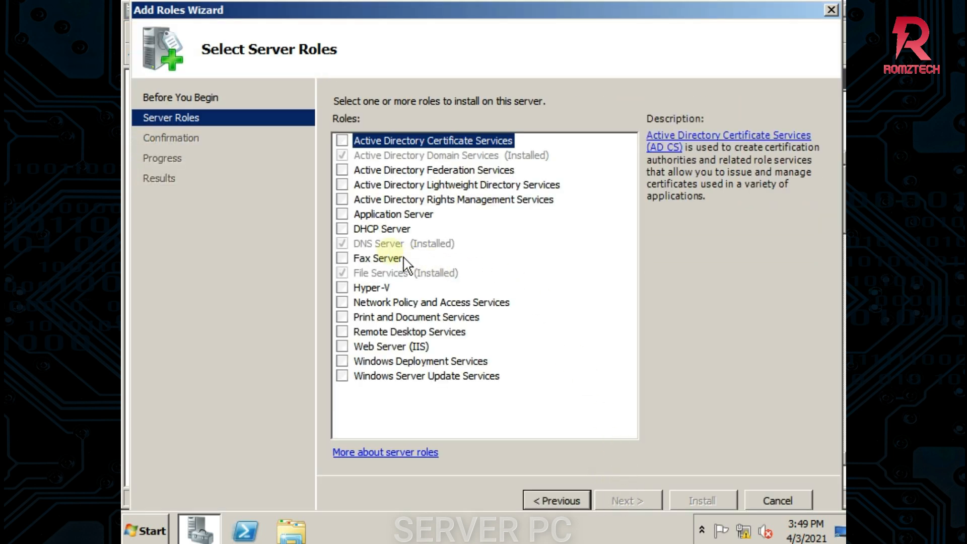
{"action": "left_click", "coordinate": [342, 229]}
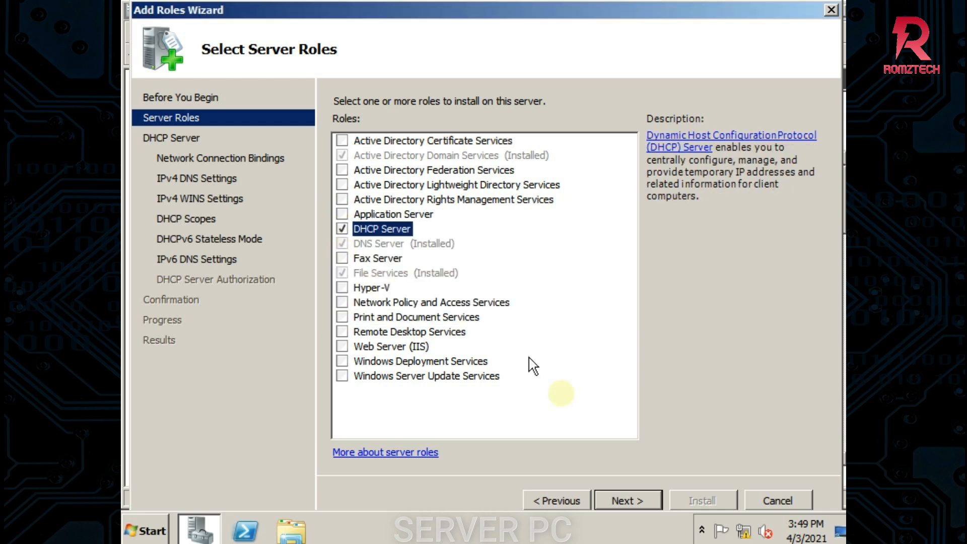
{"action": "left_click", "coordinate": [639, 502]}
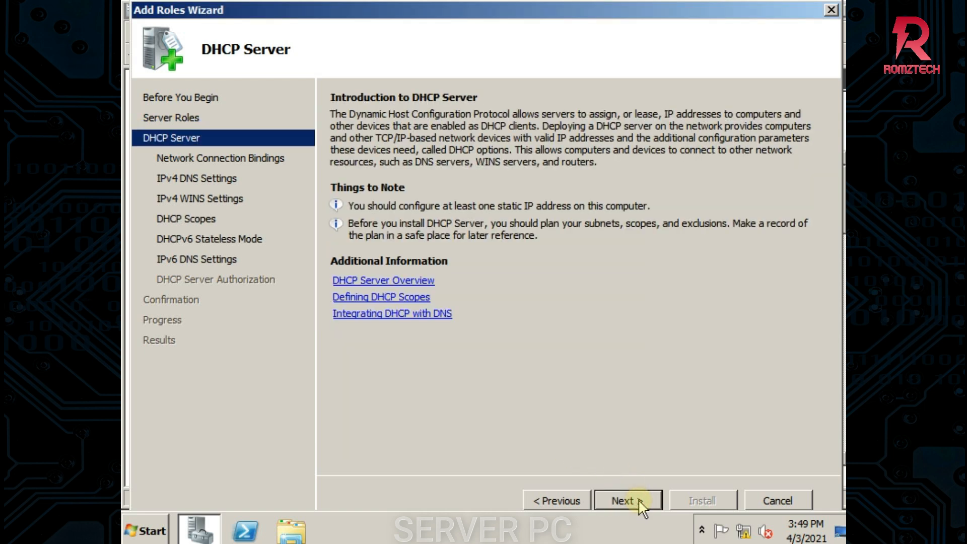
{"action": "left_click", "coordinate": [639, 499]}
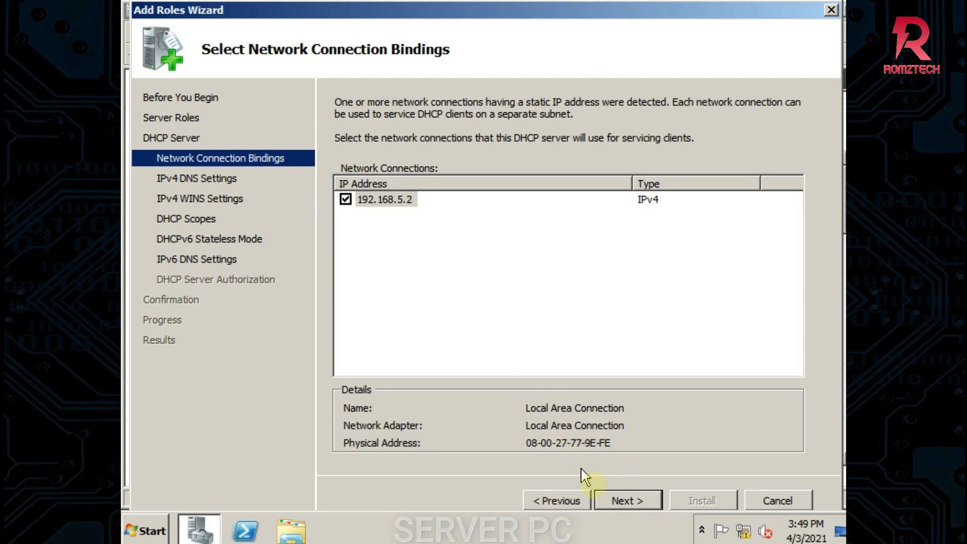
Keep the 192.168.5.2 binding, validate preferred DNS 192.168.5.2 for CSS.LOCAL, and advance to WINS settings
{"action": "left_click", "coordinate": [624, 498]}
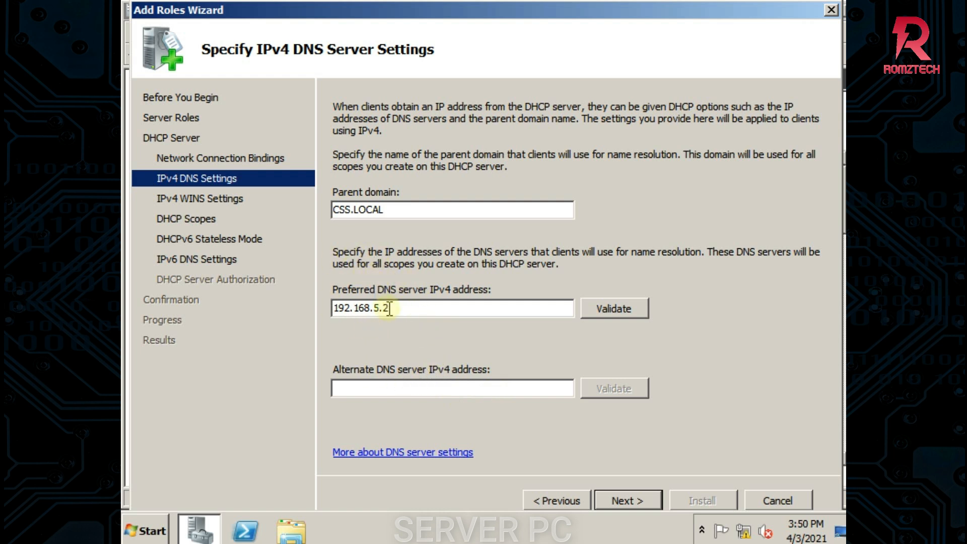
{"action": "left_click", "coordinate": [609, 310]}
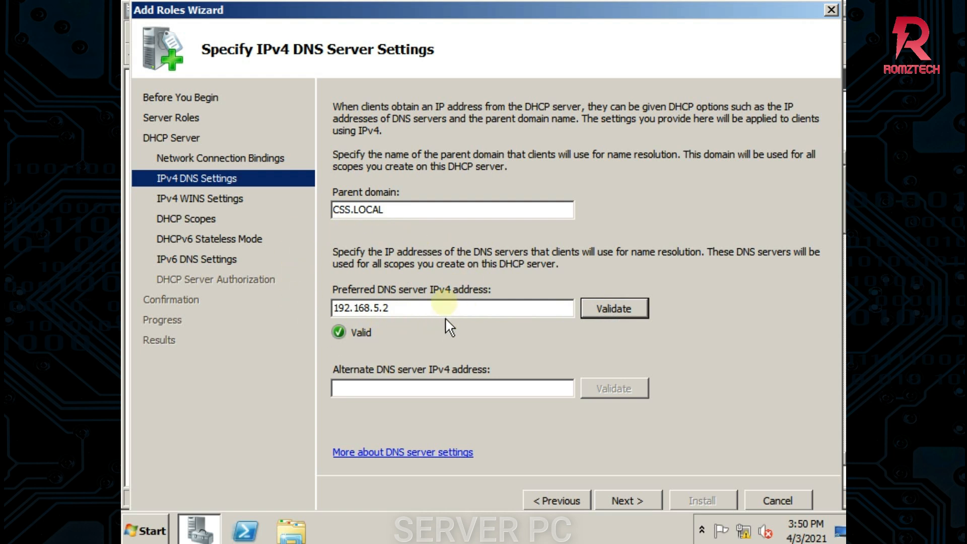
{"action": "left_click", "coordinate": [638, 500]}
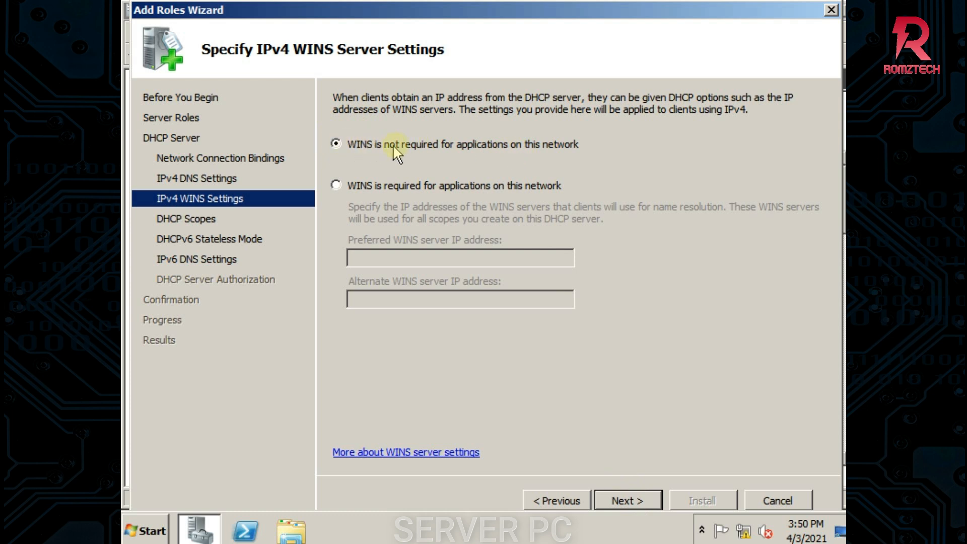
Leave WINS not required and open the Add Scope dialog on the DHCP Scopes page
{"action": "left_click", "coordinate": [645, 497]}
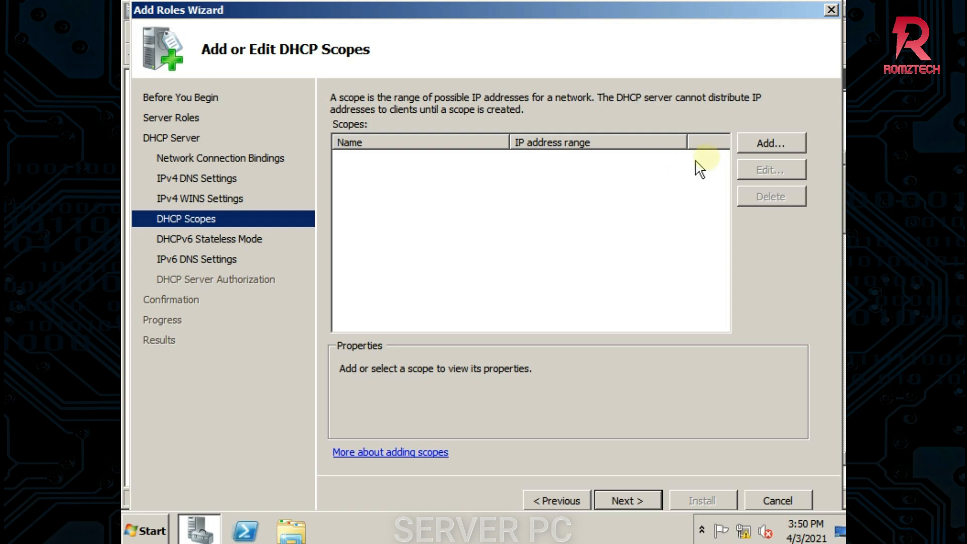
{"action": "left_click", "coordinate": [760, 143]}
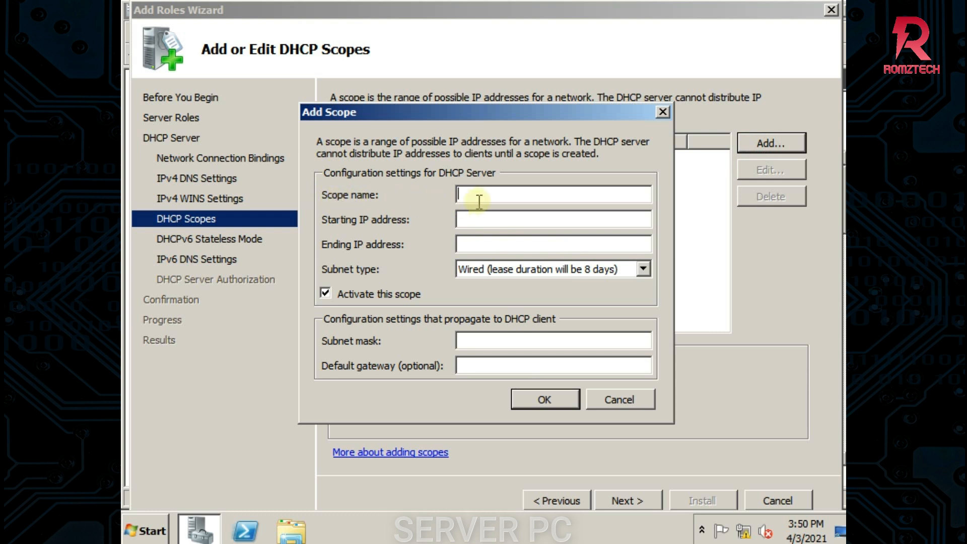
Name the scope 'css nc2' and set its starting IP address to 192.168.5.10
{"action": "type", "text": "css nc2"}
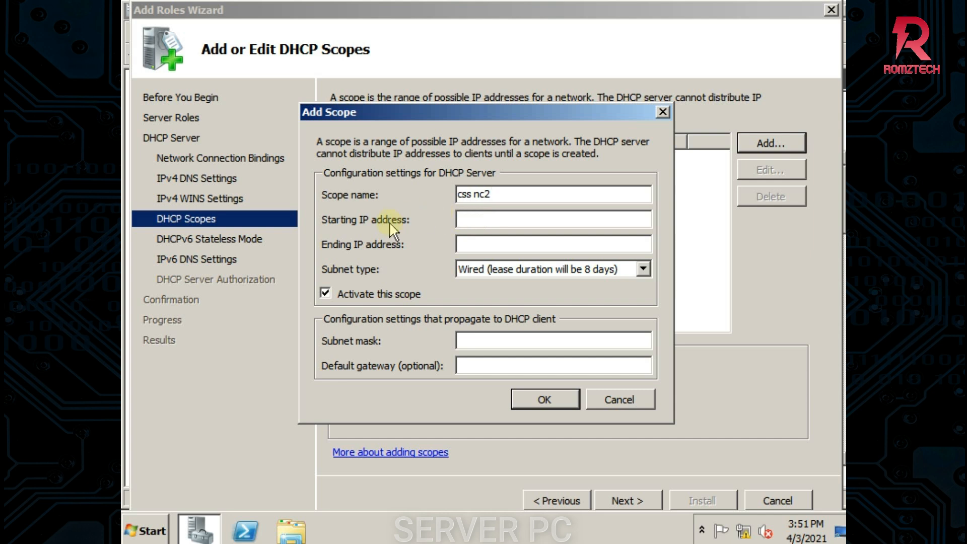
{"action": "left_click", "coordinate": [461, 219]}
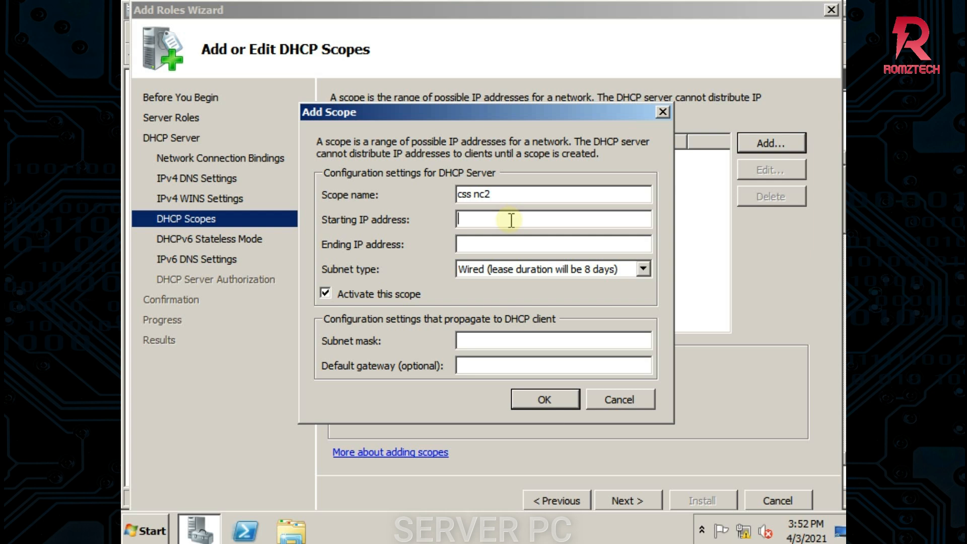
{"action": "left_click", "coordinate": [511, 220]}
{"action": "type", "text": "192.168.5.10"}
Set the ending IP address to 192.168.5.100, leaving the default gateway blank
{"action": "left_click", "coordinate": [468, 246]}
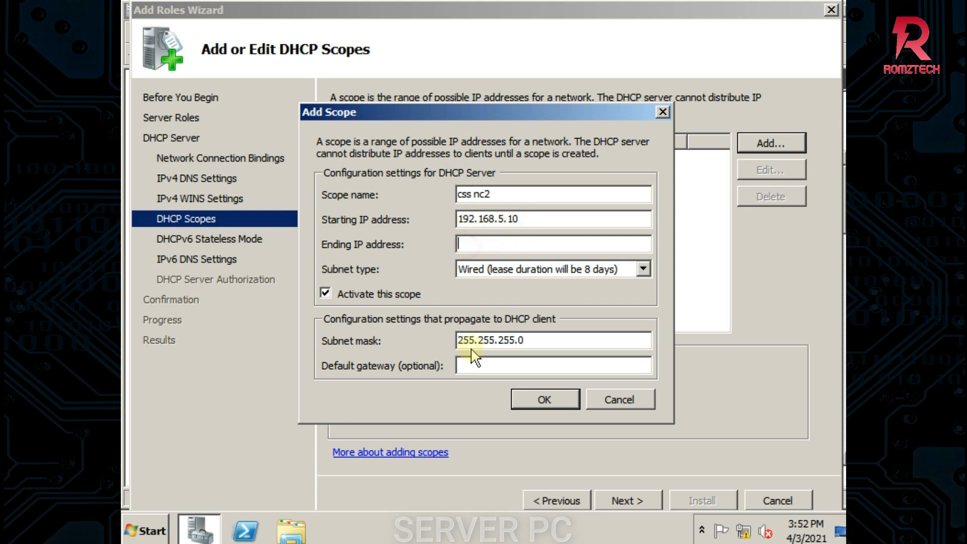
{"action": "type", "text": "192.168.5."}
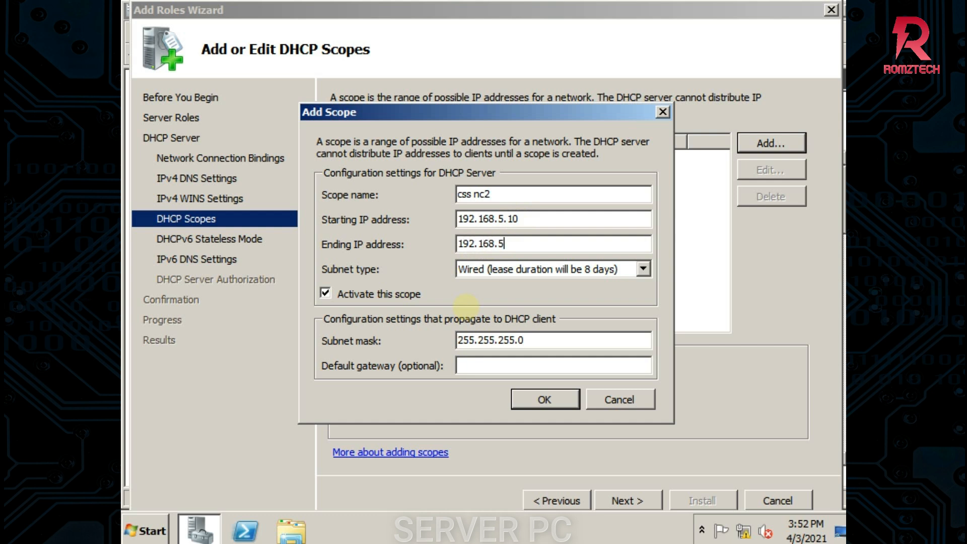
{"action": "type", "text": "100"}
{"action": "key", "text": "BackSpace"}
{"action": "type", "text": "9"}
{"action": "key", "text": "BackSpace"}
{"action": "type", "text": "0"}
{"action": "left_click", "coordinate": [476, 367]}
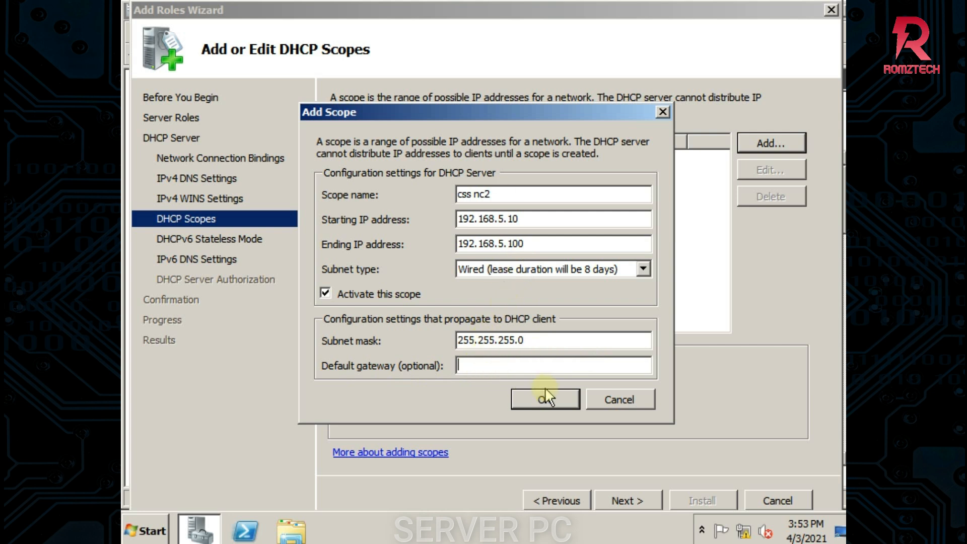
Save the css nc2 scope, disable DHCPv6 stateless mode, and authorize with the current credentials
{"action": "left_click", "coordinate": [535, 400]}
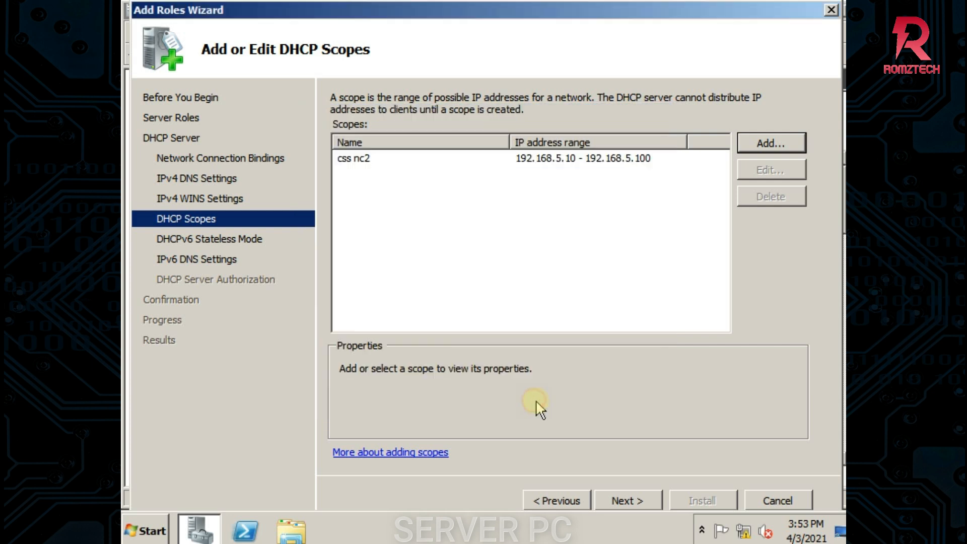
{"action": "left_click", "coordinate": [630, 499]}
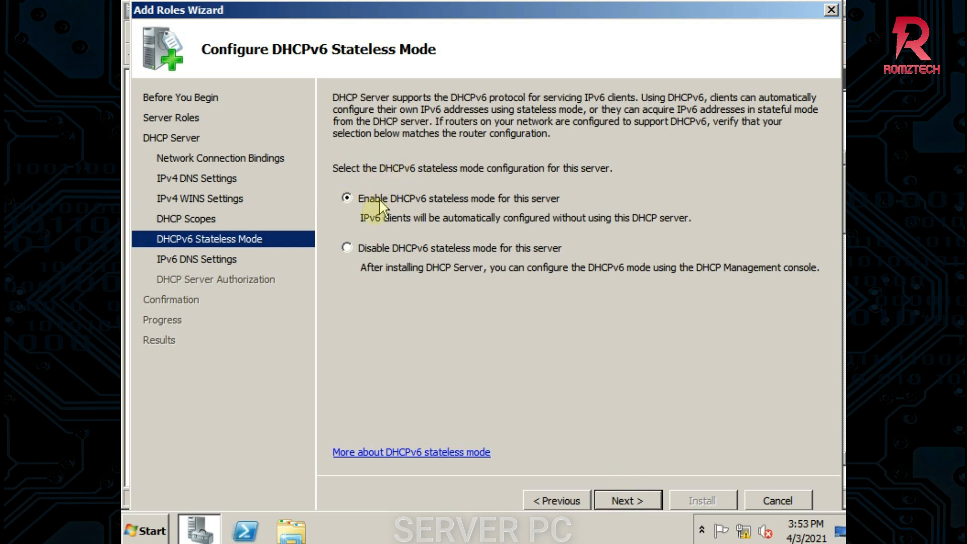
{"action": "left_click", "coordinate": [347, 248]}
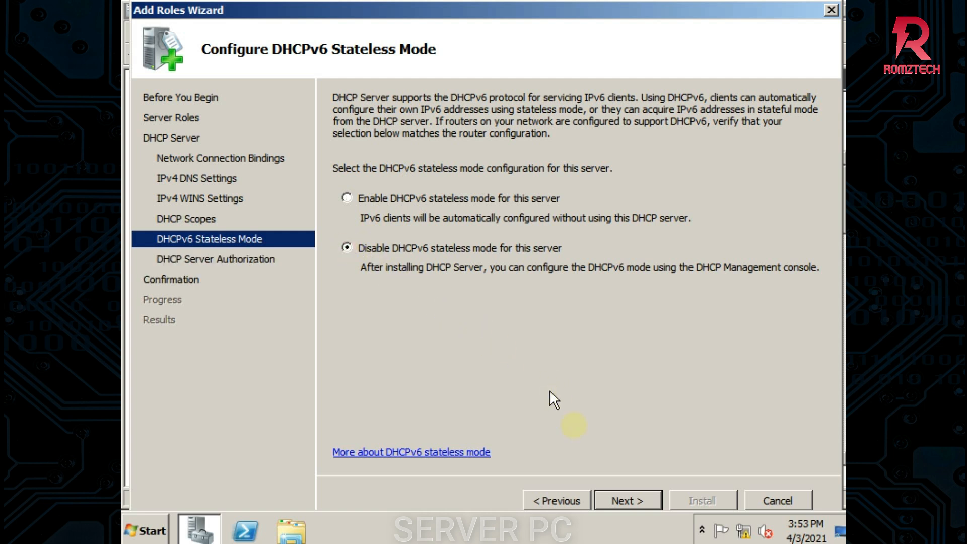
{"action": "left_click", "coordinate": [626, 500]}
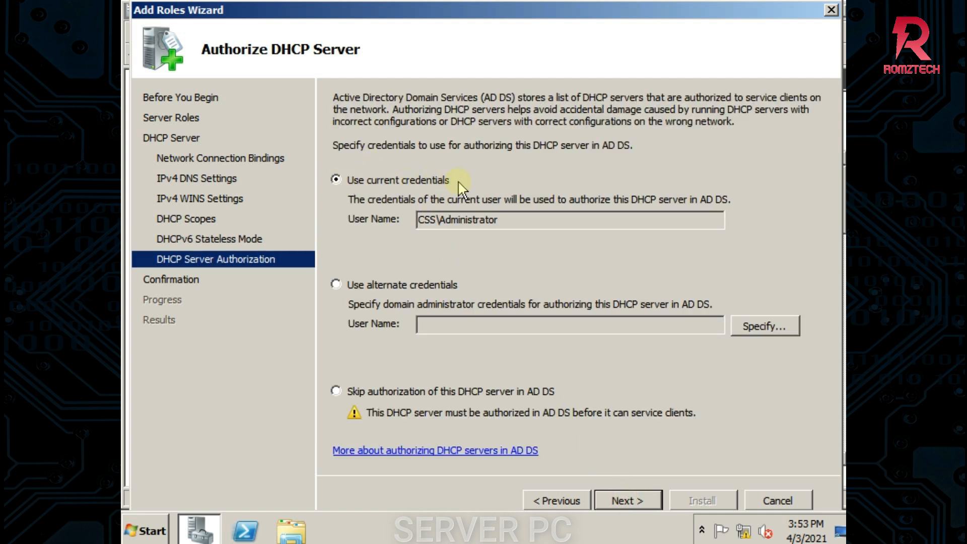
{"action": "left_click", "coordinate": [638, 499]}
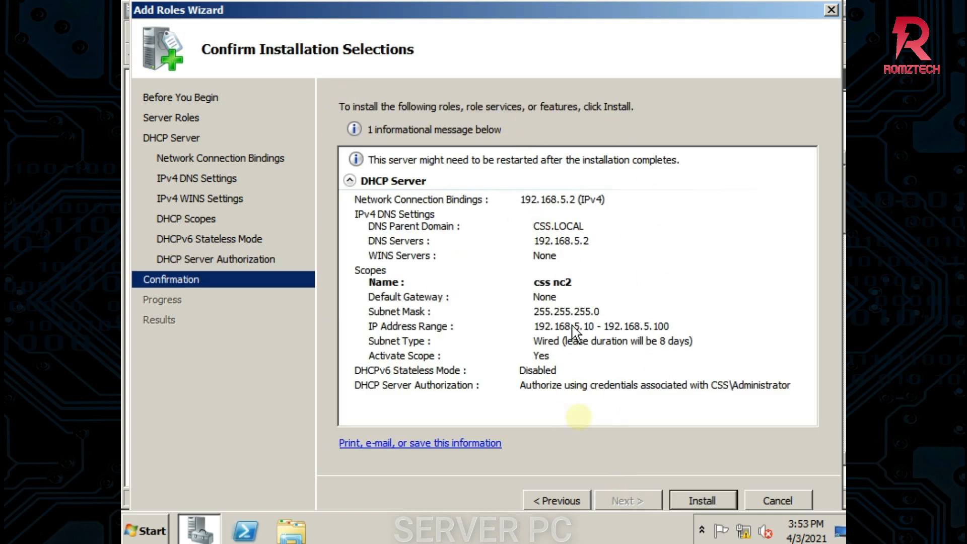
Install the DHCP Server role and close the wizard once installation succeeds
{"action": "left_click", "coordinate": [698, 499]}
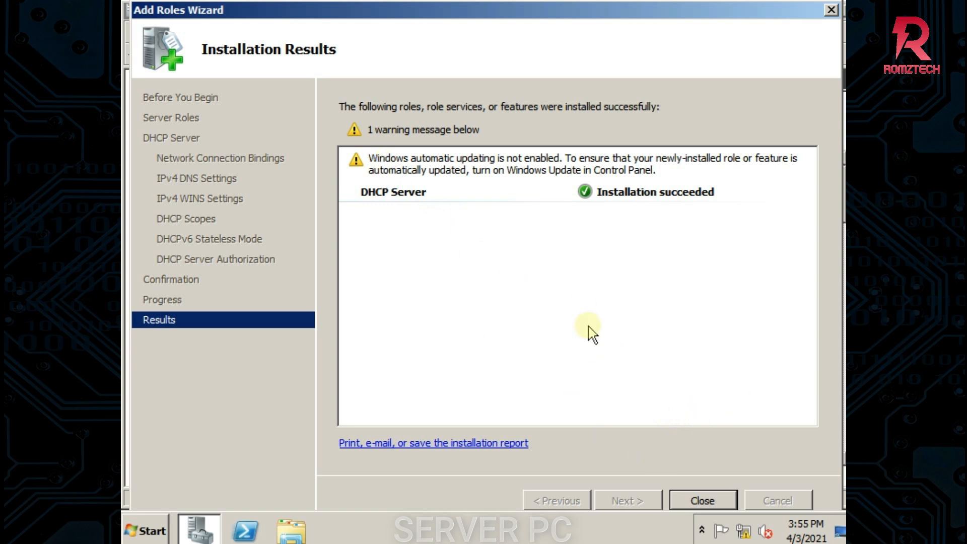
{"action": "left_click", "coordinate": [703, 499]}
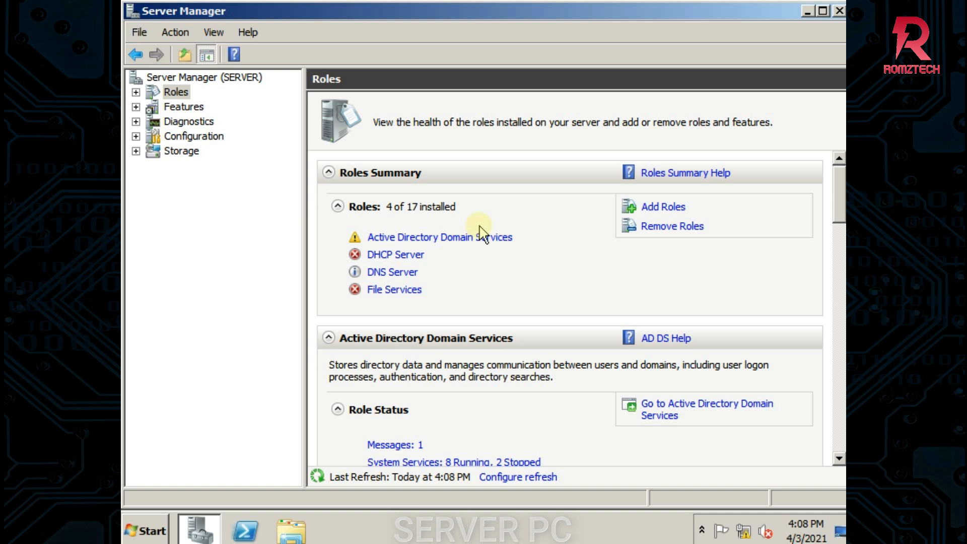
Minimize Server Manager and bring up Administrative Tools under Start > All Programs
{"action": "left_click", "coordinate": [810, 11]}
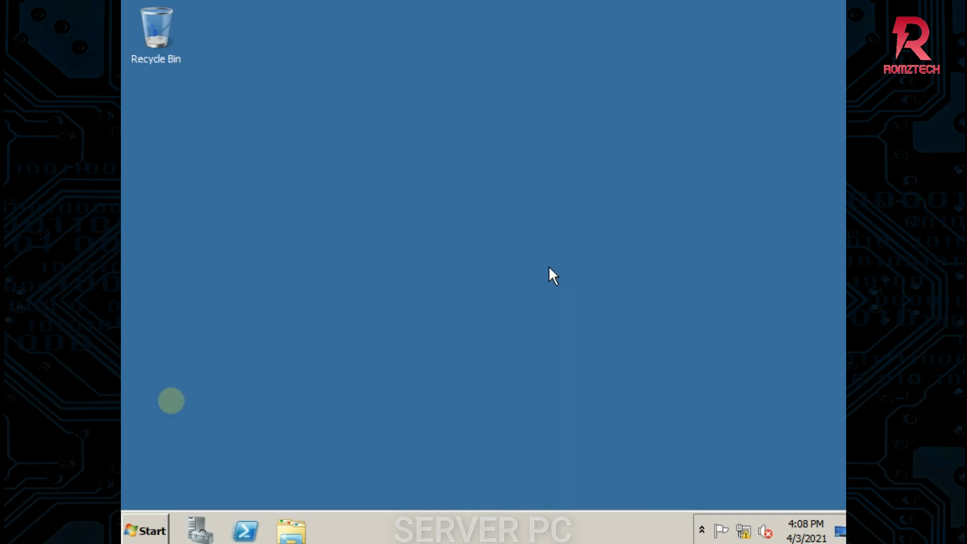
{"action": "left_click", "coordinate": [146, 534]}
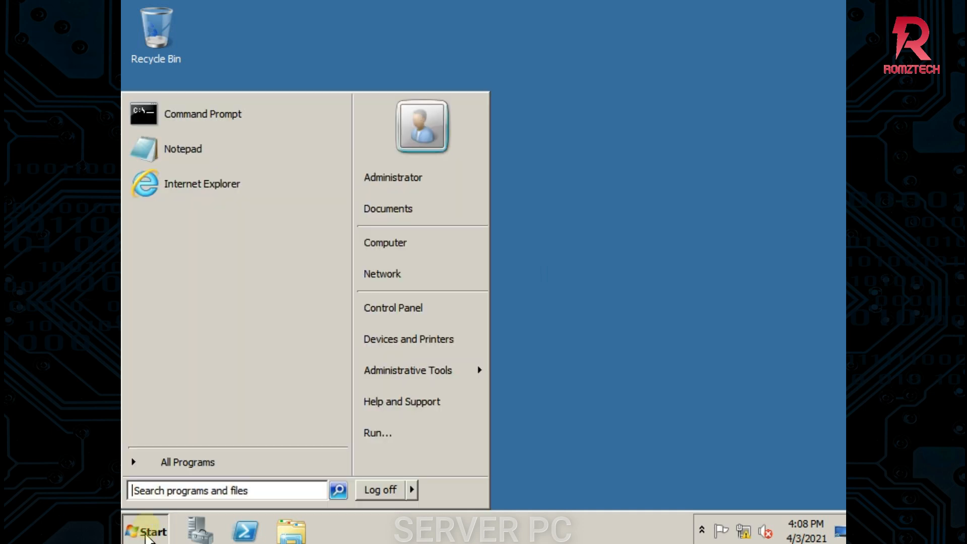
{"action": "left_click", "coordinate": [175, 458]}
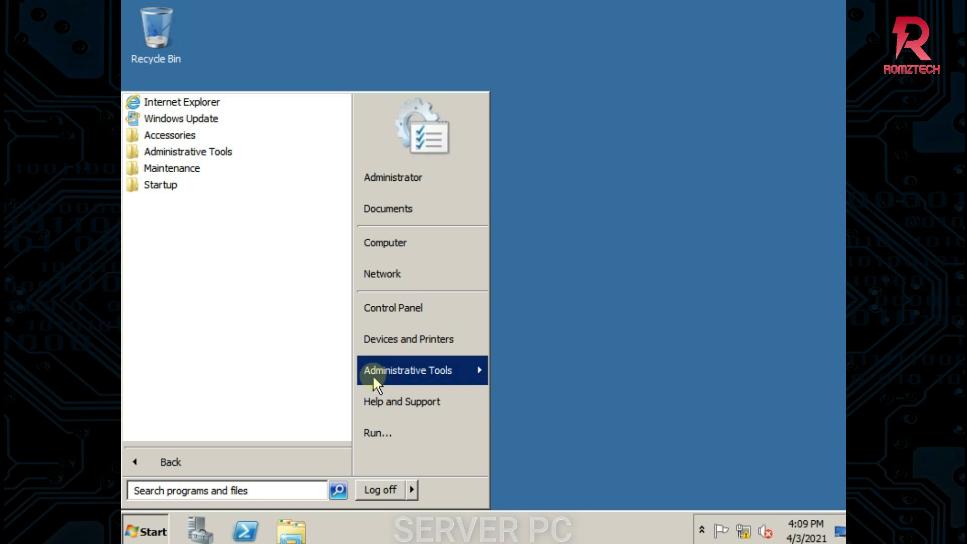
{"action": "mouse_move", "coordinate": [377, 375]}
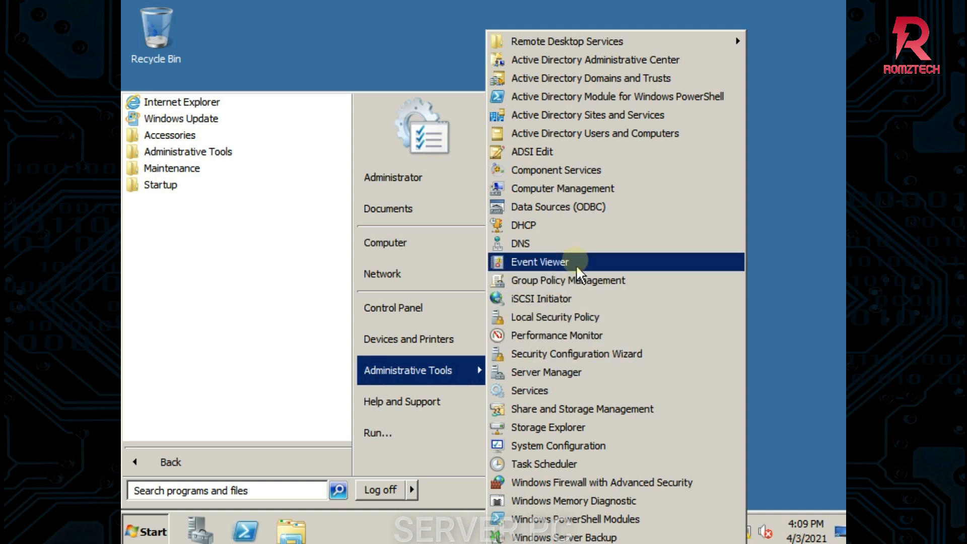
Launch the DHCP console maximized, widening the tree pane that shows server.css.local
{"action": "left_click", "coordinate": [555, 233]}
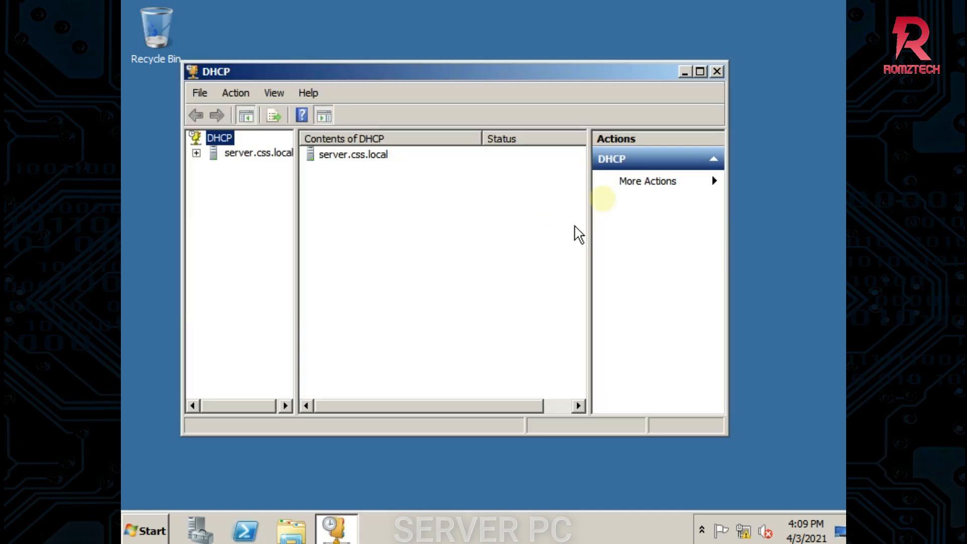
{"action": "left_click", "coordinate": [700, 71]}
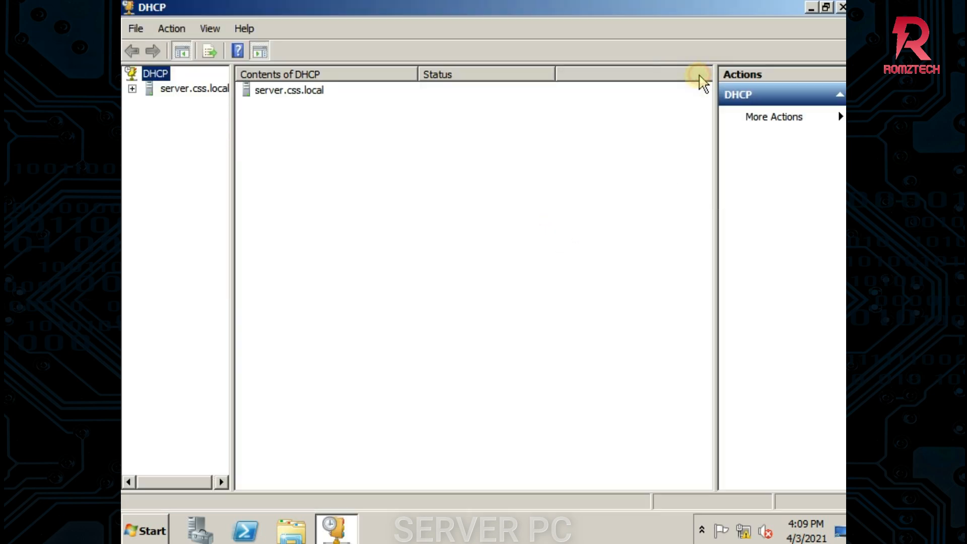
{"action": "left_click_drag", "start_coordinate": [231, 230], "coordinate": [295, 229]}
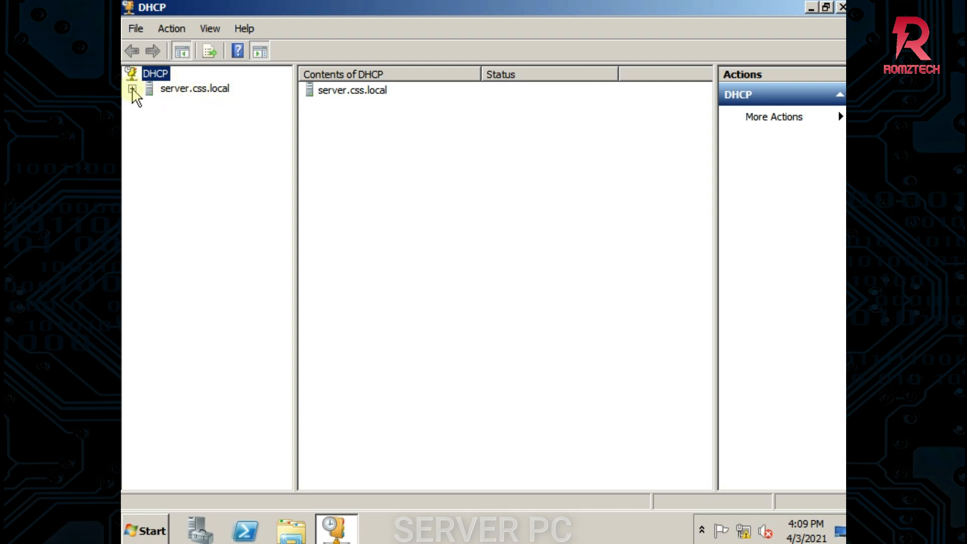
Show the Address Pool of Scope [192.168.5.0] under server.css.local > IPv4, listing 192.168.5.10–192.168.5.100
{"action": "left_click", "coordinate": [132, 89]}
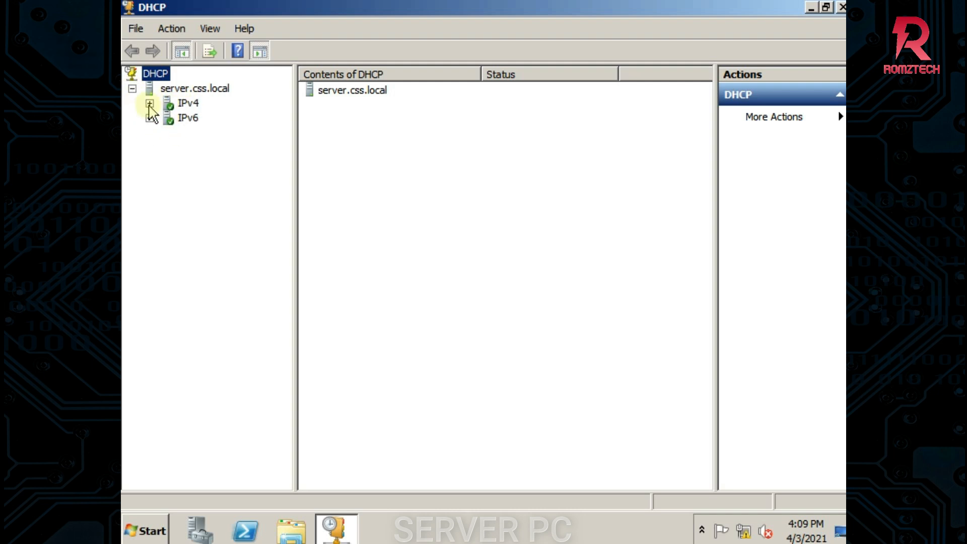
{"action": "left_click", "coordinate": [149, 104]}
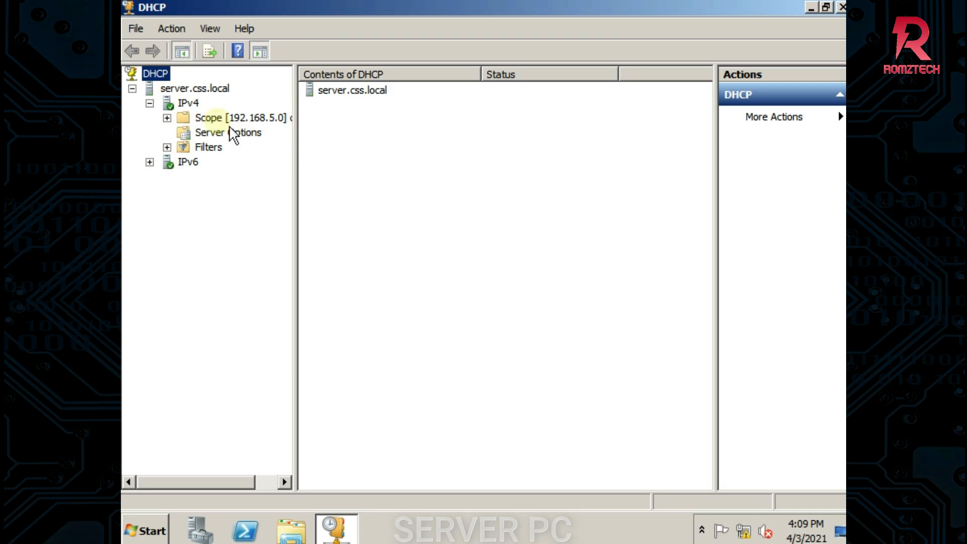
{"action": "left_click", "coordinate": [167, 117]}
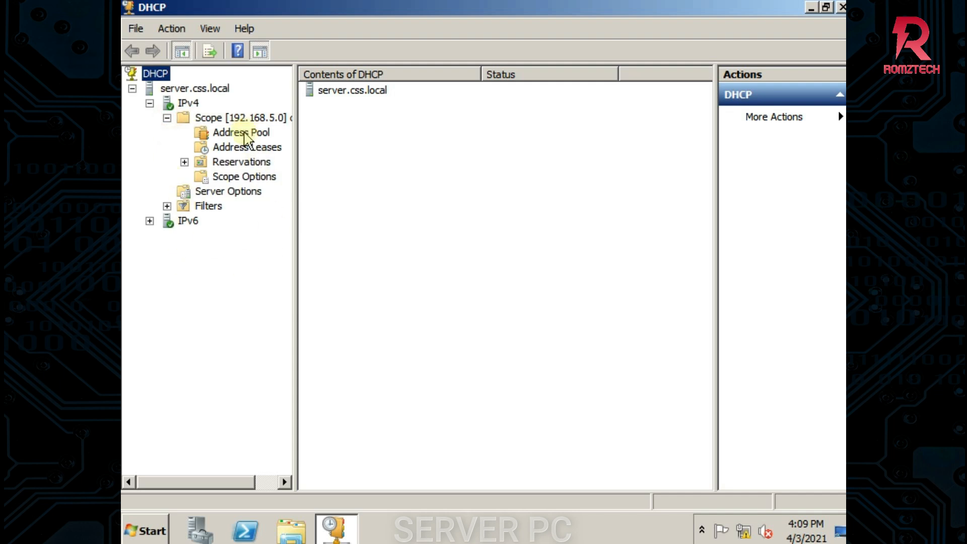
{"action": "left_click", "coordinate": [245, 134]}
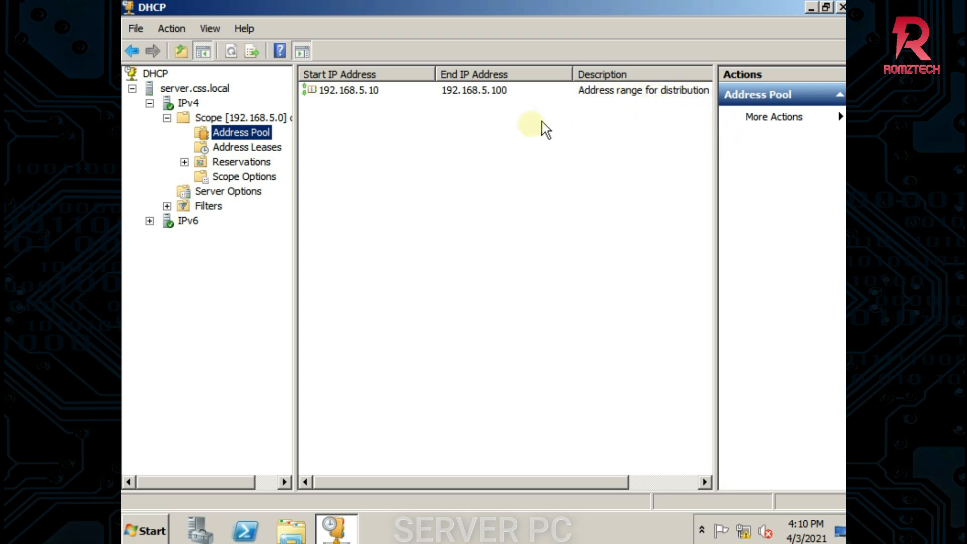
Check the scope's empty Address Leases and Reservations, then view its Scope Options
{"action": "left_click", "coordinate": [247, 147]}
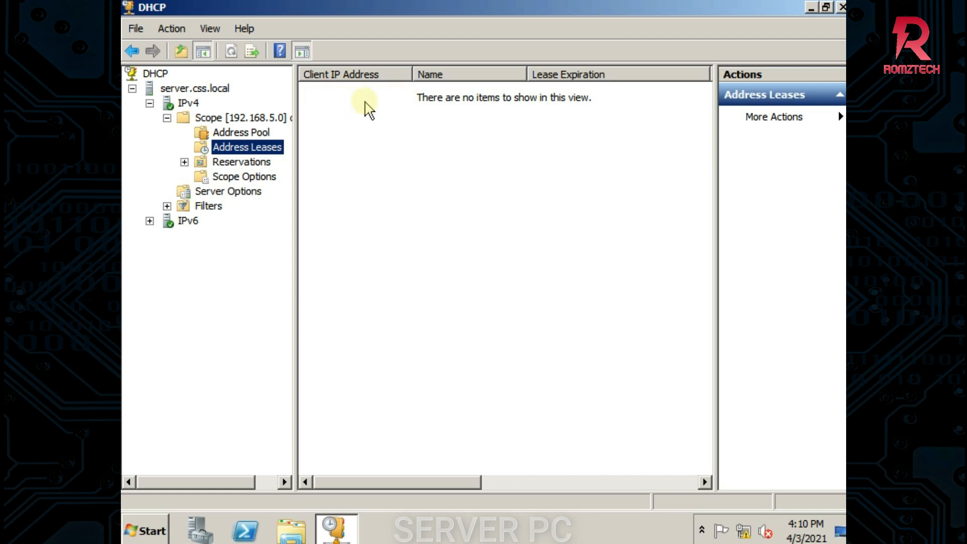
{"action": "left_click", "coordinate": [251, 162]}
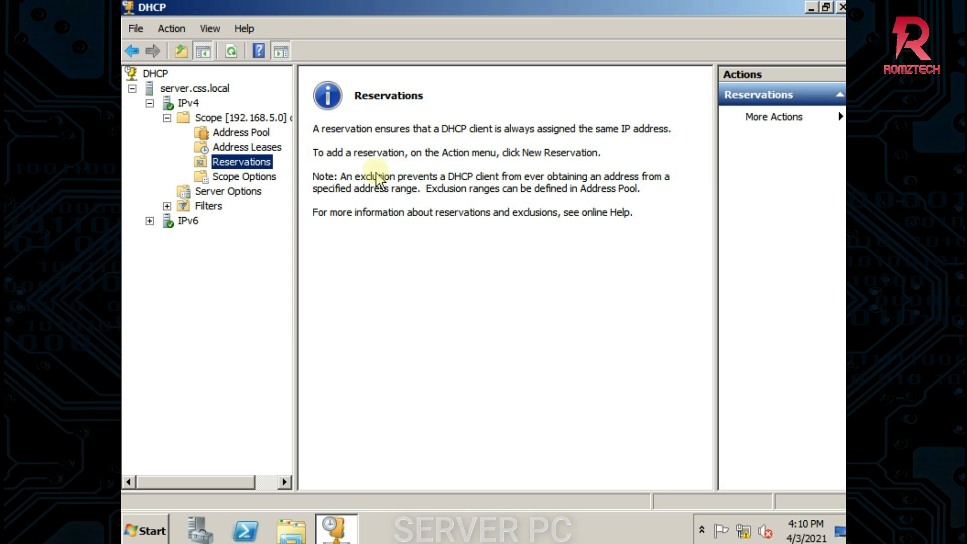
{"action": "left_click", "coordinate": [244, 178]}
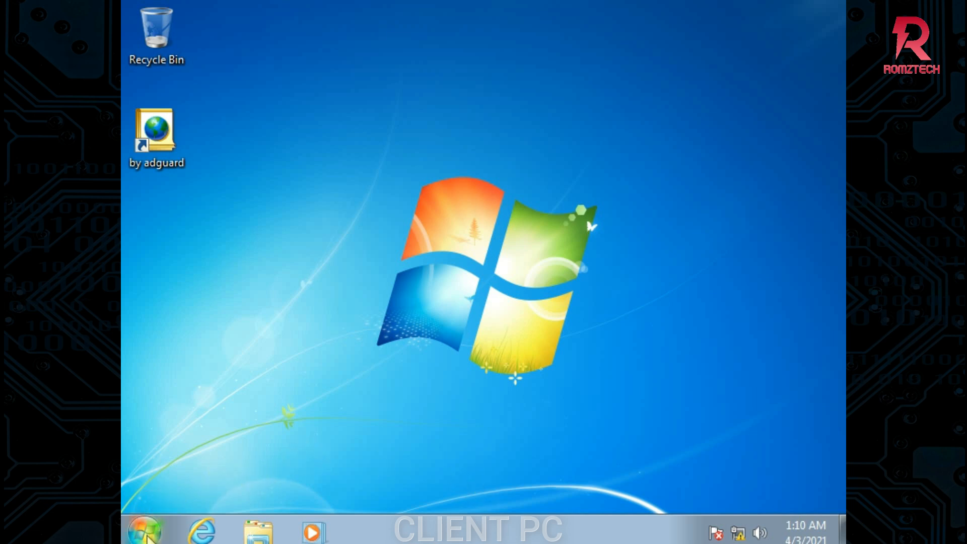
Uncheck TCP/IPv6 in the Local Area Connection Properties and select TCP/IPv4
{"action": "left_click", "coordinate": [738, 532]}
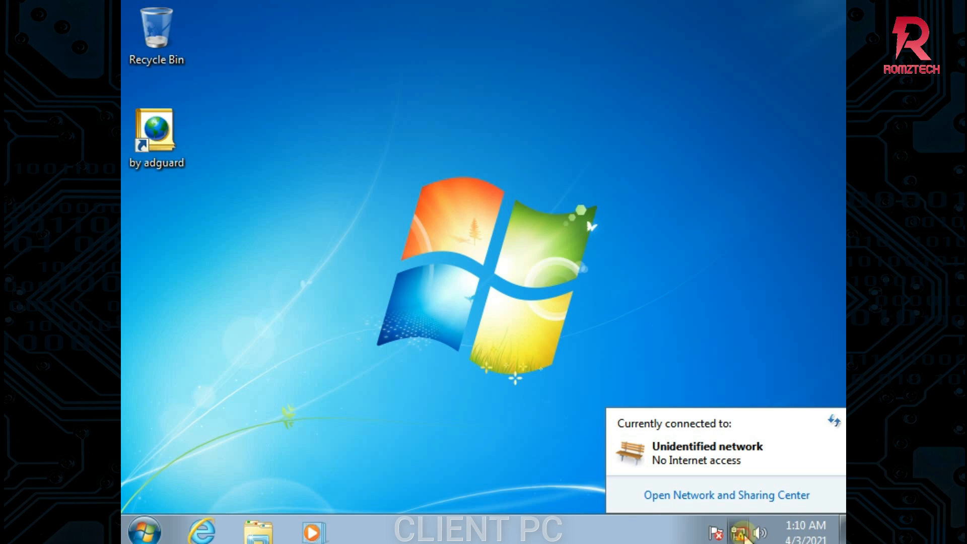
{"action": "left_click", "coordinate": [735, 499]}
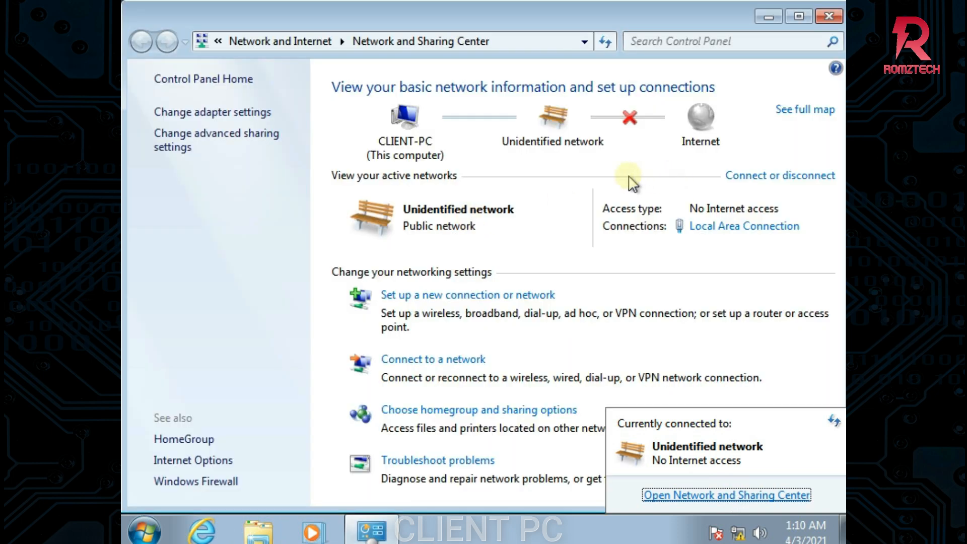
{"action": "left_click", "coordinate": [778, 379]}
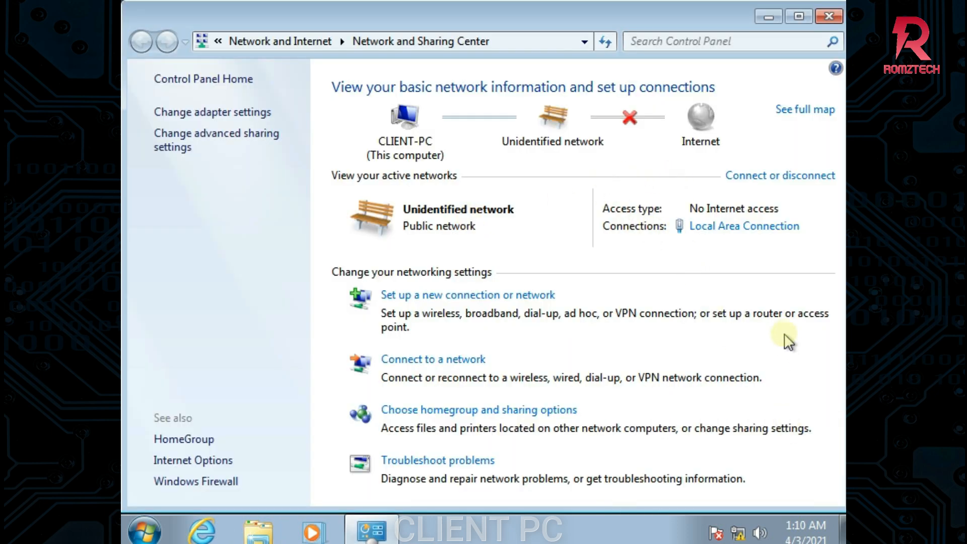
{"action": "left_click", "coordinate": [736, 230]}
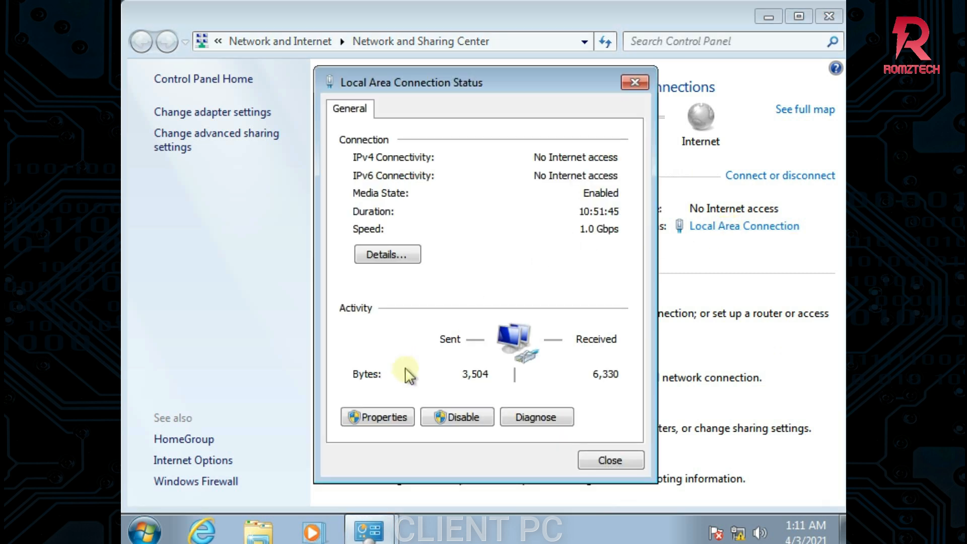
{"action": "left_click", "coordinate": [384, 423]}
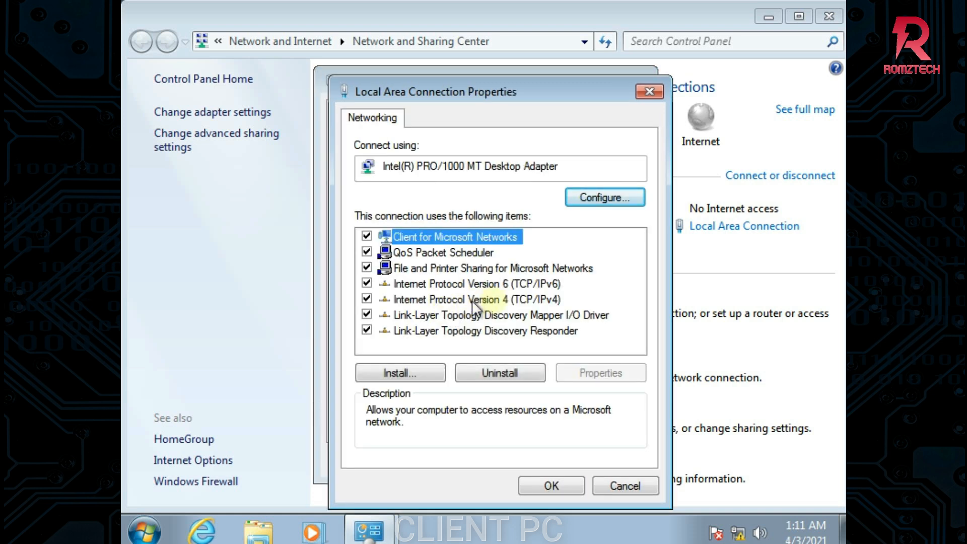
{"action": "left_click", "coordinate": [367, 285]}
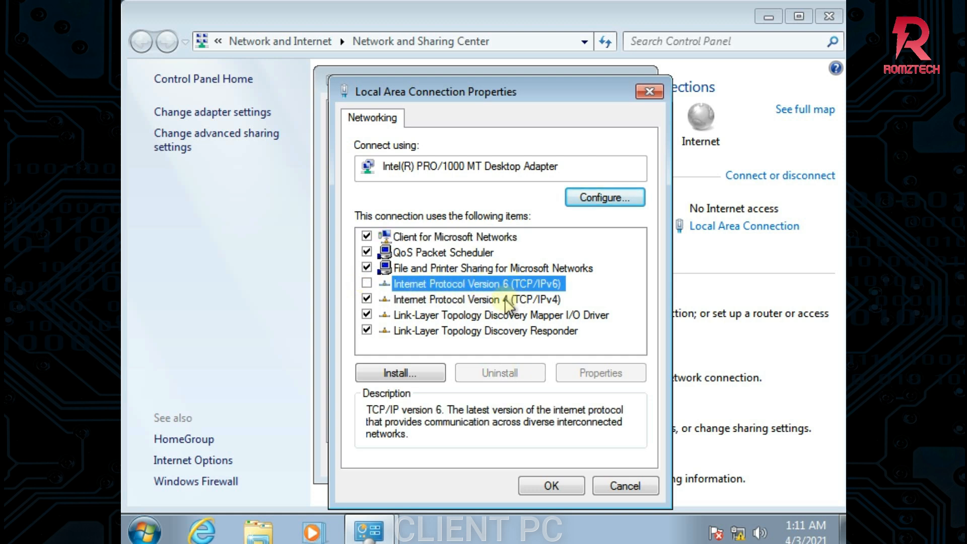
{"action": "left_click", "coordinate": [468, 300]}
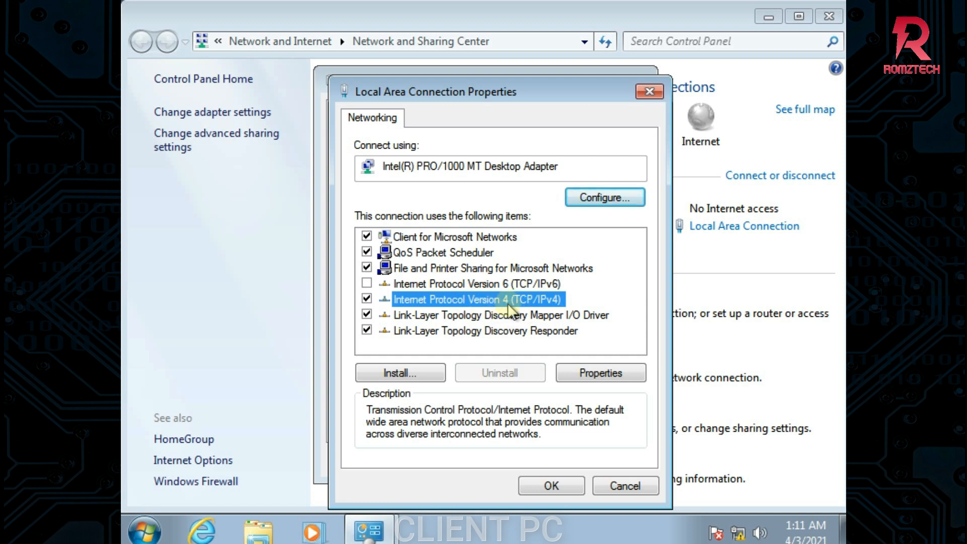
Replace the static 192.168.5.1 IPv4 setting with automatic IP and DNS server addresses
{"action": "left_click", "coordinate": [584, 370]}
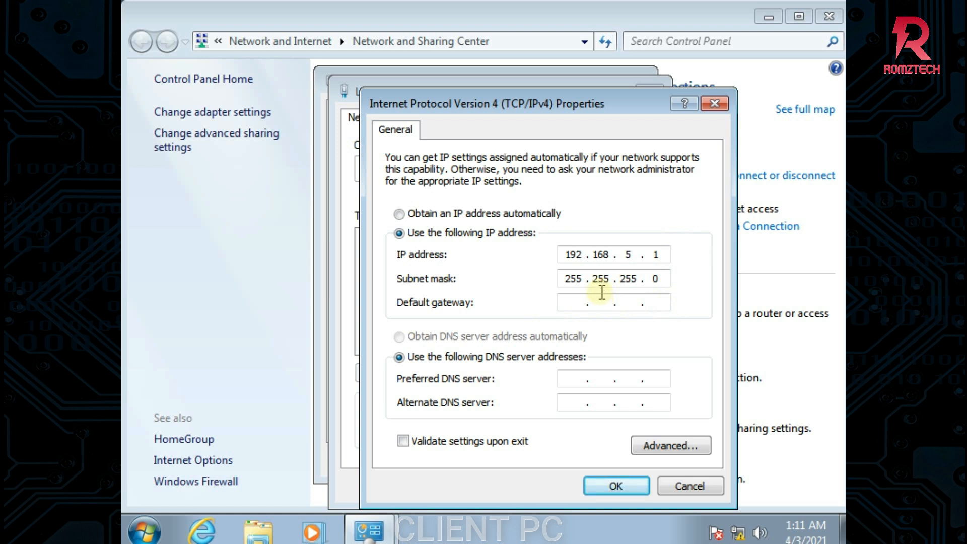
{"action": "left_click", "coordinate": [478, 213]}
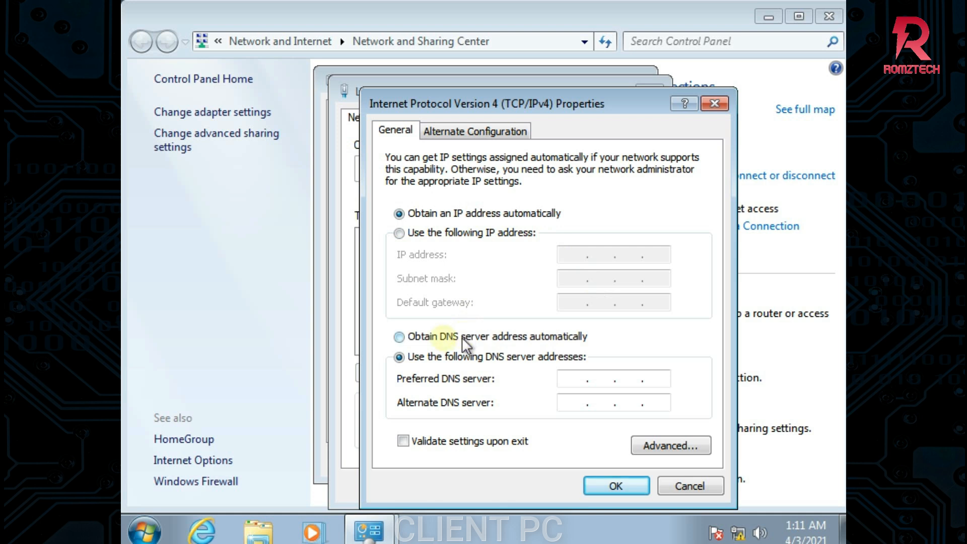
{"action": "left_click", "coordinate": [410, 339]}
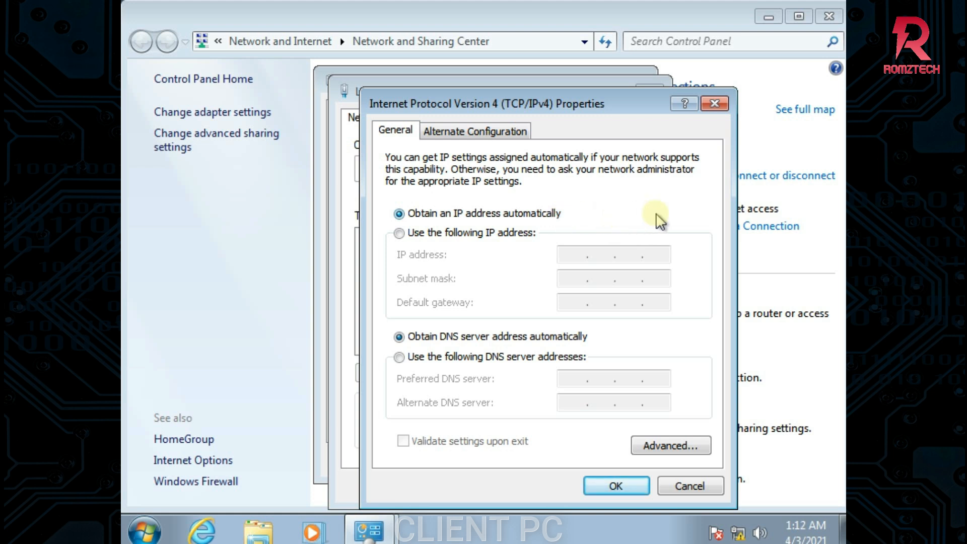
Apply the new IPv4 settings and set the CSS.LOCAL network location to Work
{"action": "left_click", "coordinate": [615, 487]}
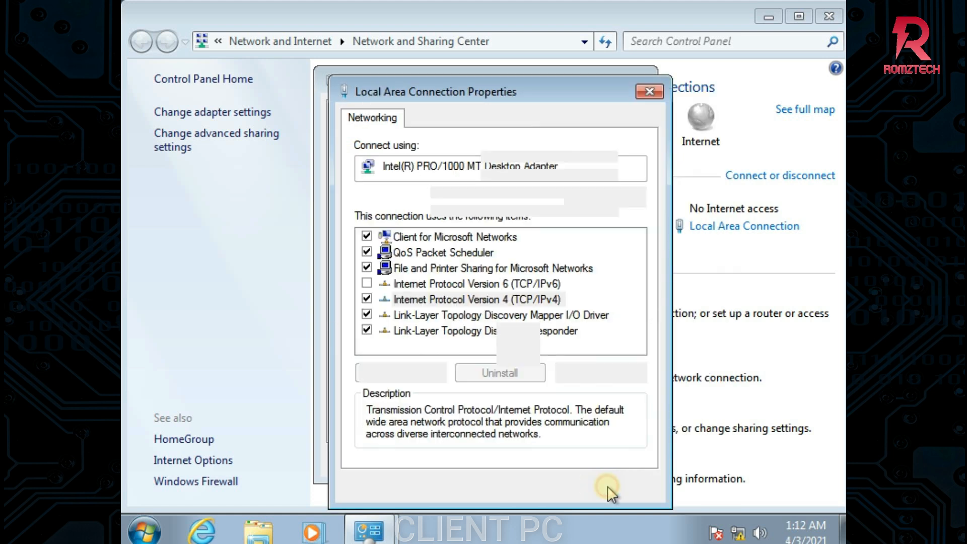
{"action": "left_click", "coordinate": [549, 487]}
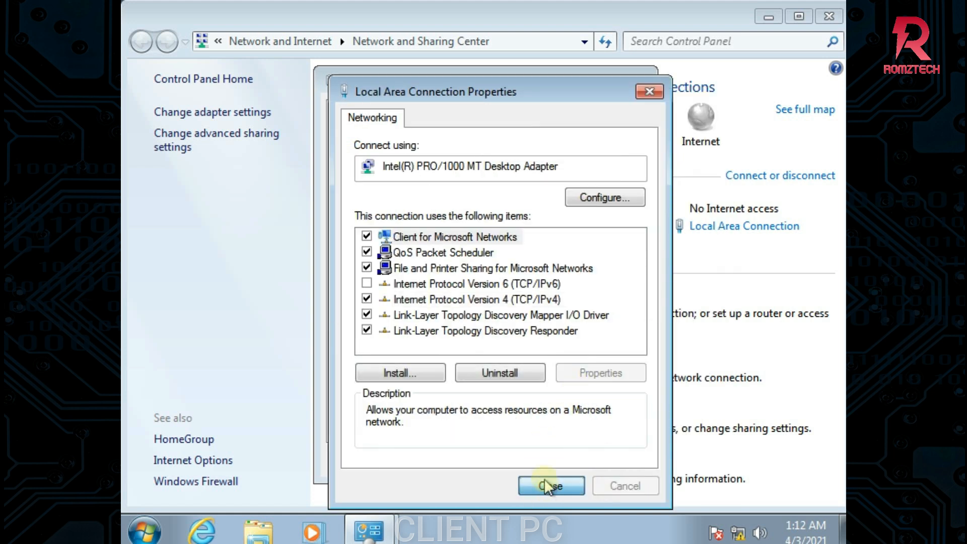
{"action": "left_click", "coordinate": [606, 460]}
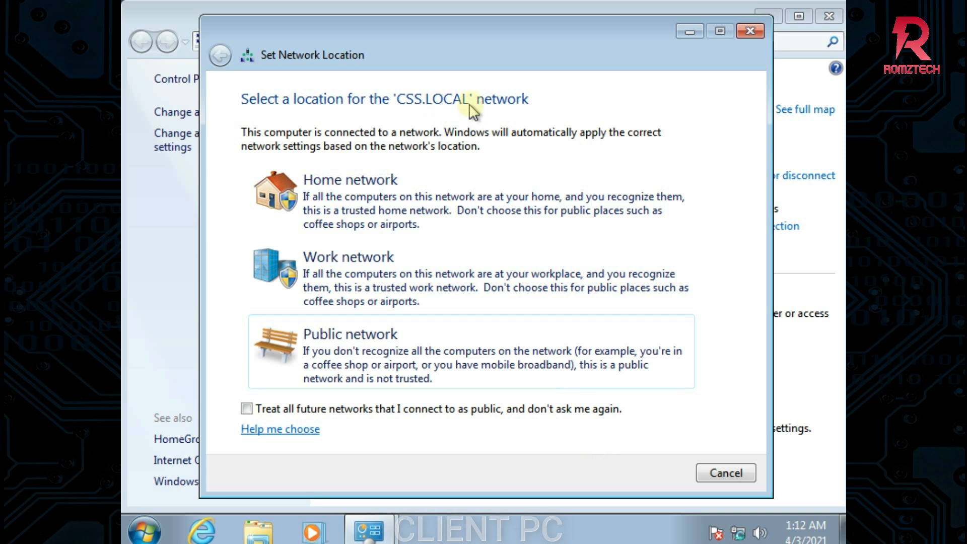
{"action": "left_click", "coordinate": [308, 260]}
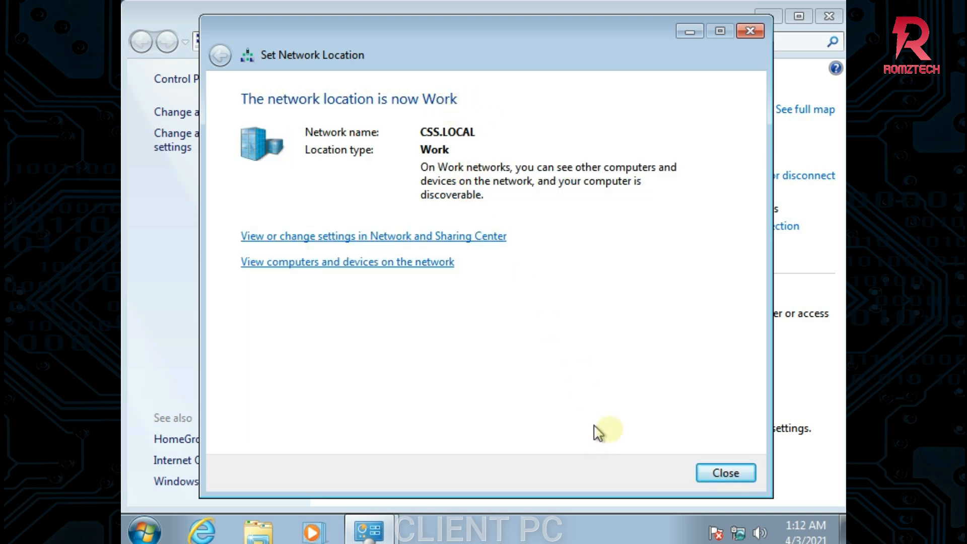
{"action": "left_click", "coordinate": [718, 471]}
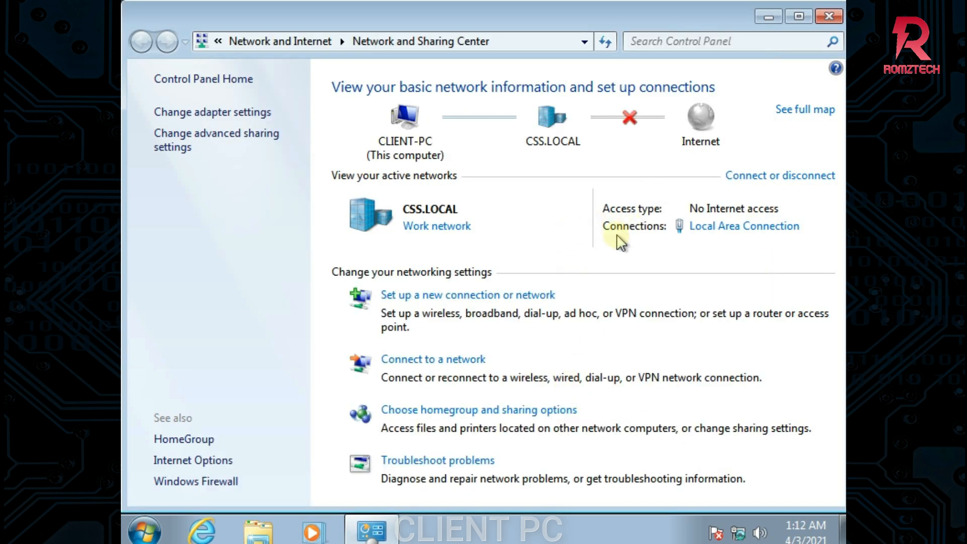
Show the connection details: IPv4 192.168.5.10 leased from DHCP server 192.168.5.2
{"action": "left_click", "coordinate": [727, 229]}
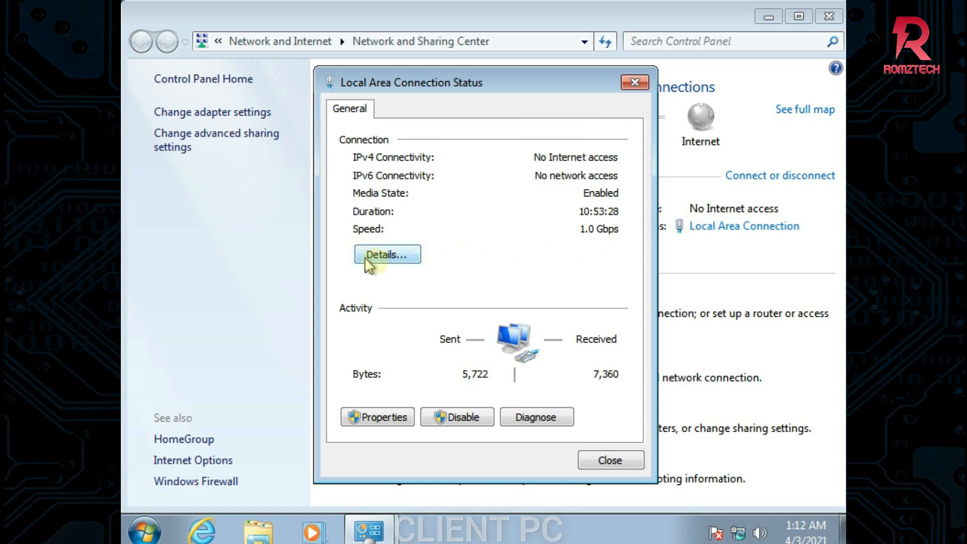
{"action": "left_click", "coordinate": [400, 259]}
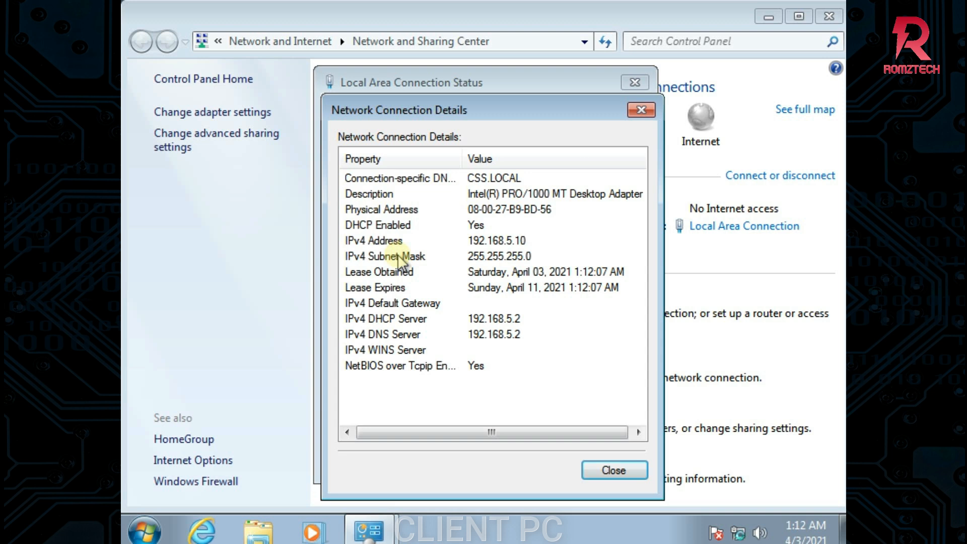
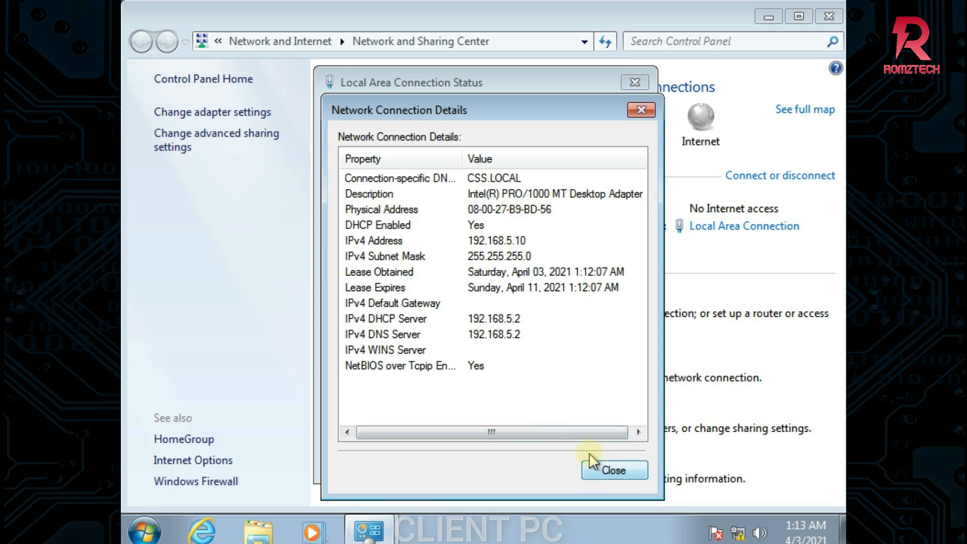
Close Network Connection Details, Local Area Connection Status and the Network and Sharing Center
{"action": "left_click", "coordinate": [603, 471]}
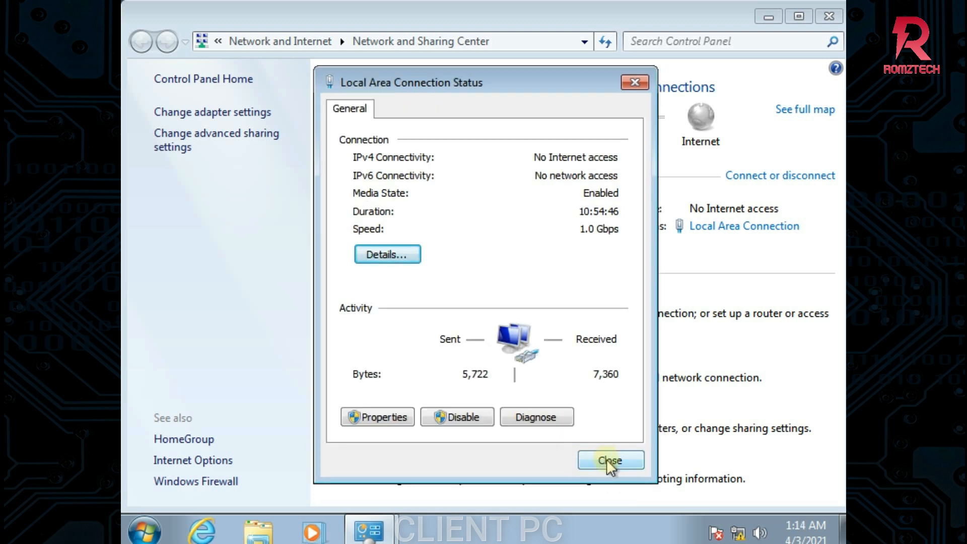
{"action": "left_click", "coordinate": [607, 458]}
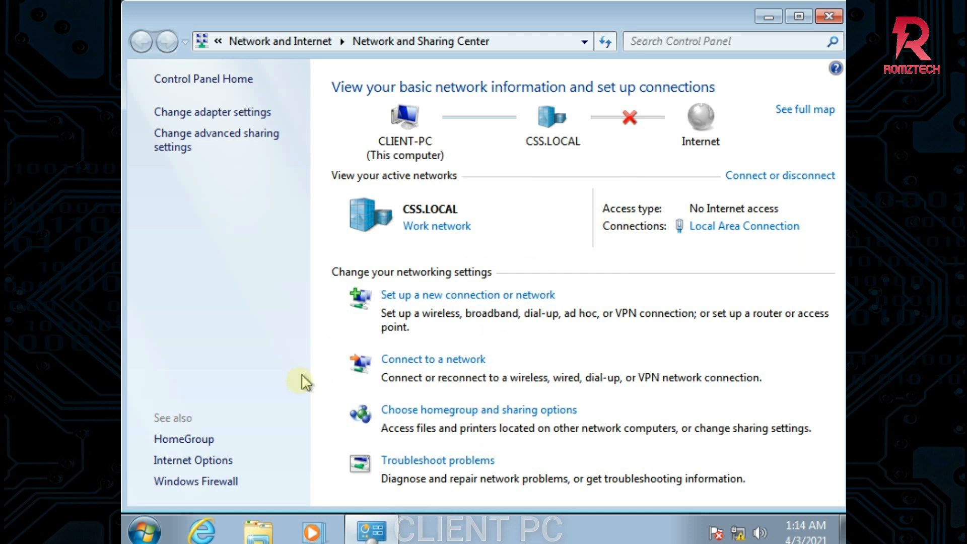
{"action": "left_click", "coordinate": [829, 17]}
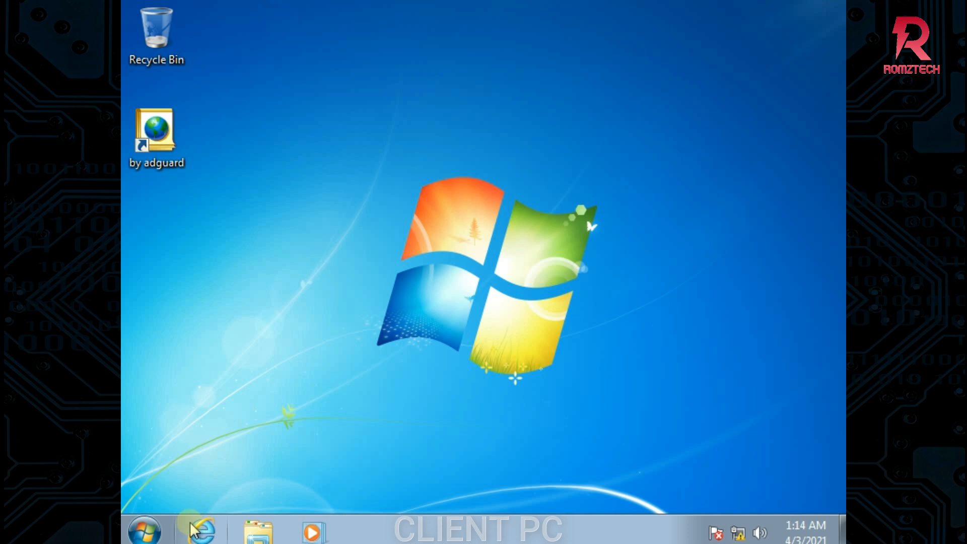
Open a maximized Command Prompt and run ipconfig, confirming IPv4 192.168.5.10 with suffix CSS.LOCAL
{"action": "key", "text": "super+r"}
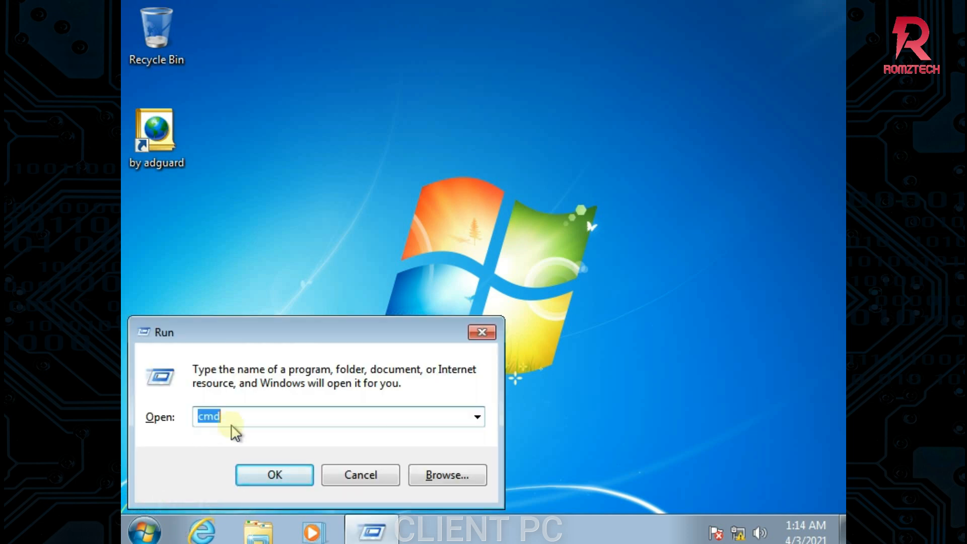
{"action": "type", "text": "cms"}
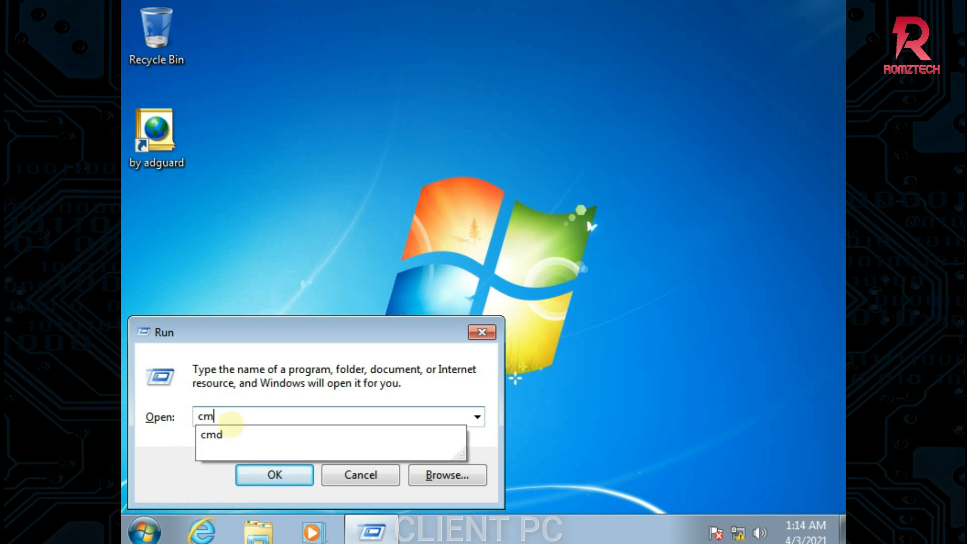
{"action": "key", "text": "BackSpace"}
{"action": "type", "text": "d"}
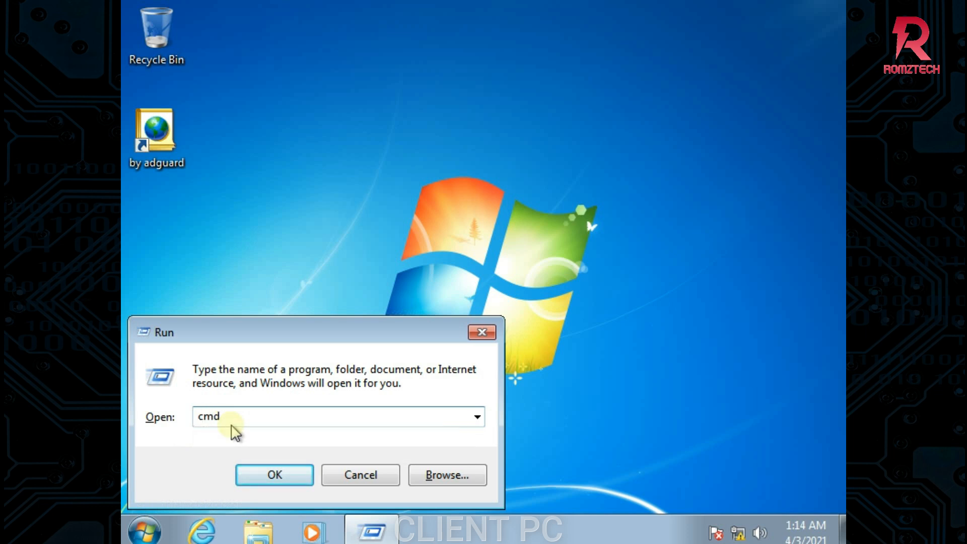
{"action": "key", "text": "Return"}
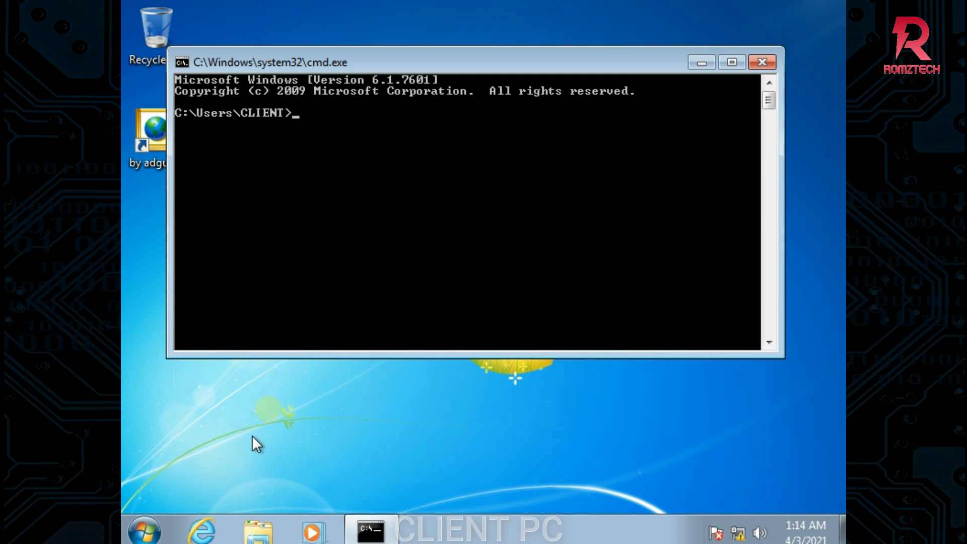
{"action": "left_click", "coordinate": [732, 62]}
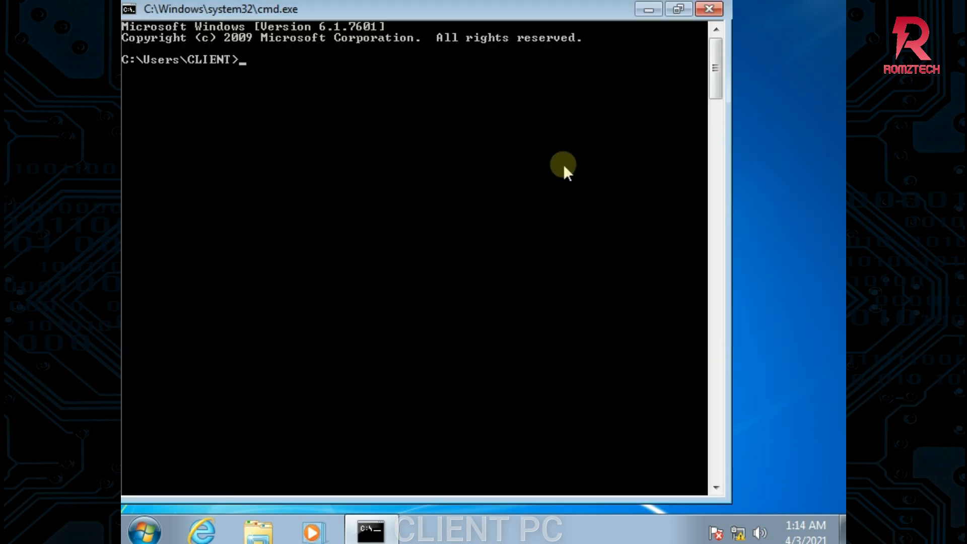
{"action": "type", "text": "ipconfig"}
{"action": "key", "text": "Return"}
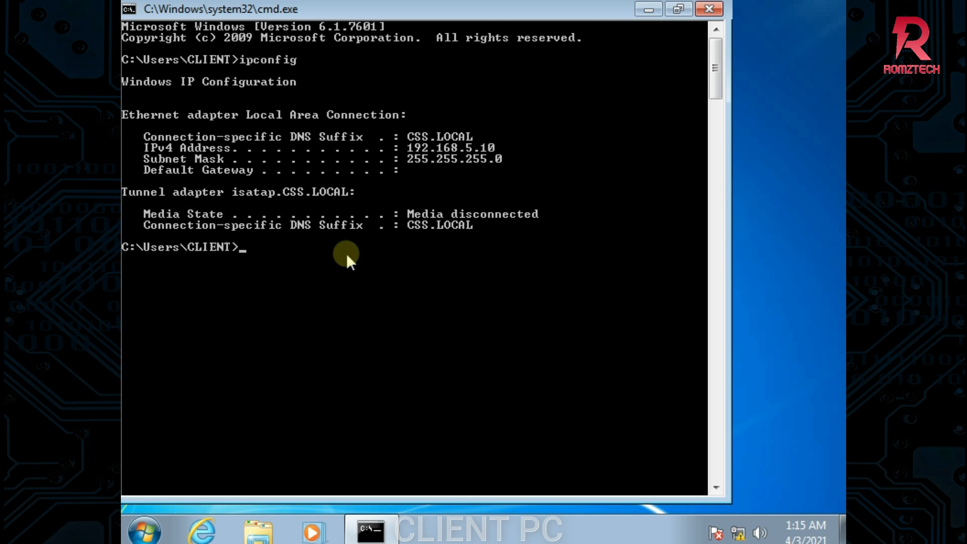
Run ping 192.168.5.2 from the client to reach the server
{"action": "type", "text": "ping"}
{"action": "type", "text": "192.168.5.2"}
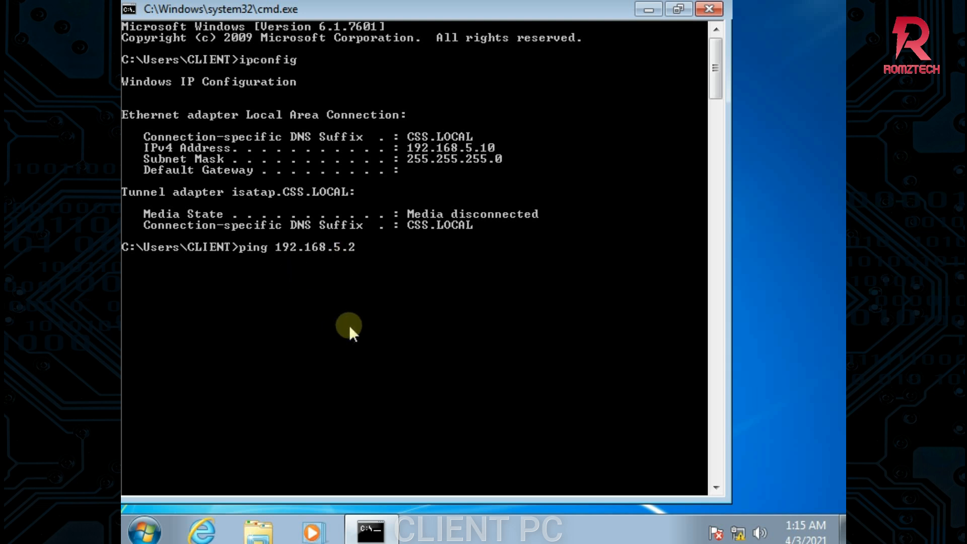
{"action": "key", "text": "Return"}
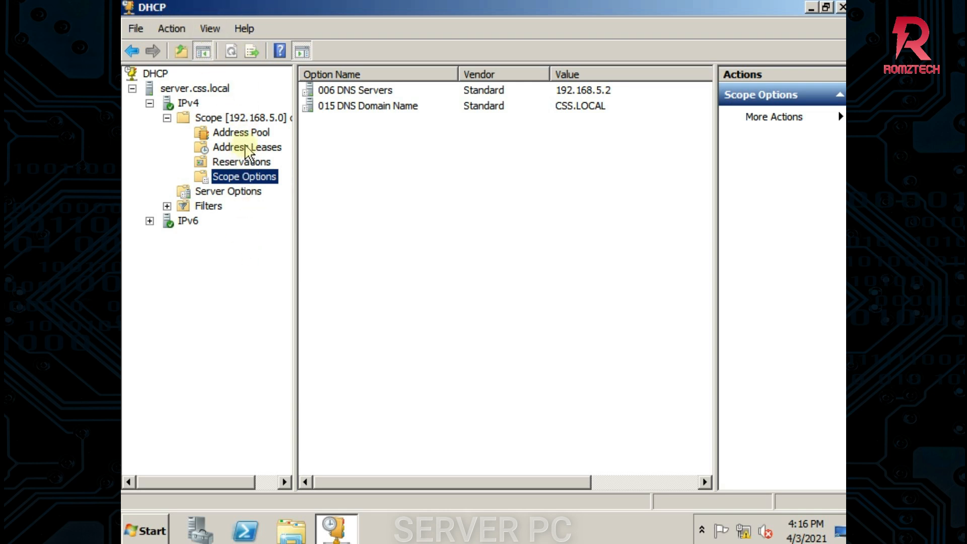
Refresh the scope's Address Leases so 192.168.5.10 leased to CLIENT-PC.CSS.LOCAL appears
{"action": "left_click", "coordinate": [245, 148]}
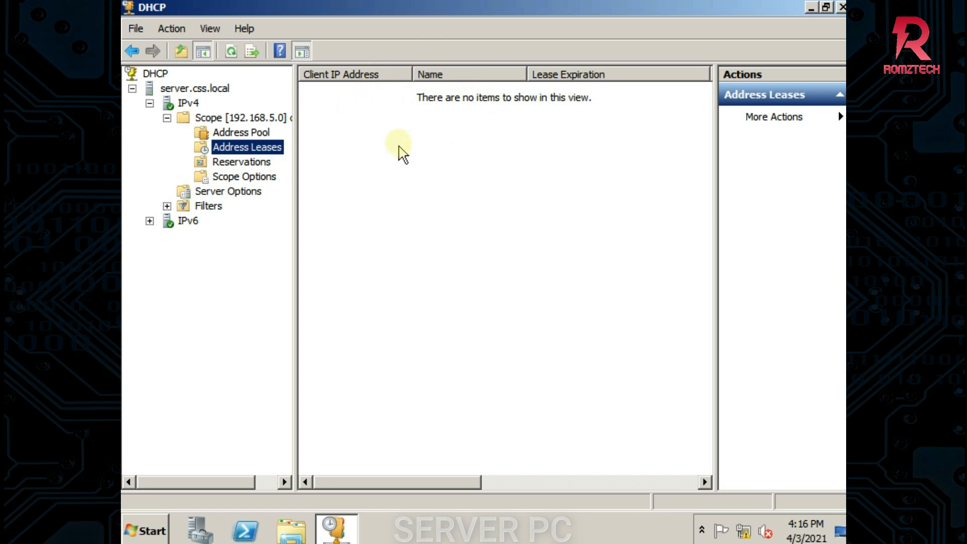
{"action": "right_click", "coordinate": [375, 129]}
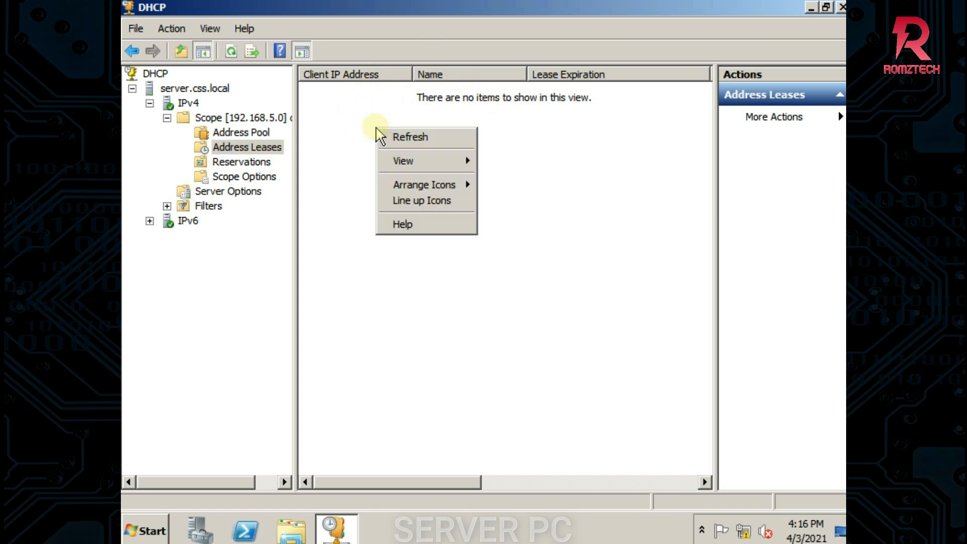
{"action": "left_click", "coordinate": [409, 137]}
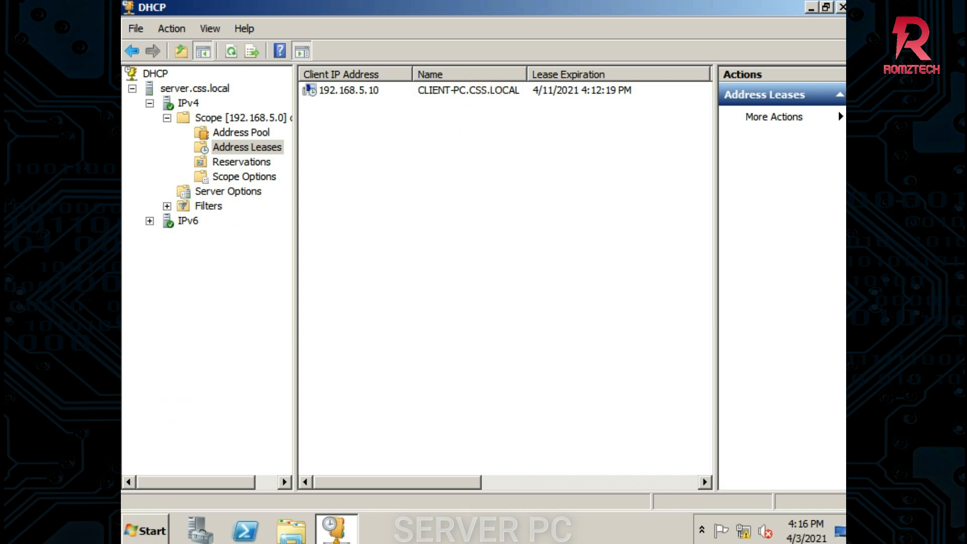
From a server Command Prompt, ping 192.168.5.10 with four replies, then go back to DHCP
{"action": "left_click", "coordinate": [143, 535]}
{"action": "key", "text": "super+r"}
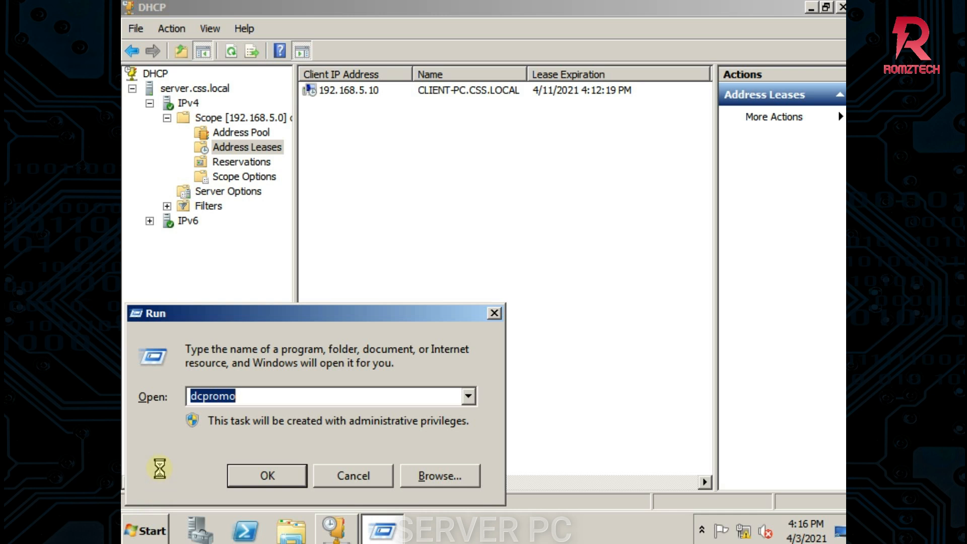
{"action": "type", "text": "cmd"}
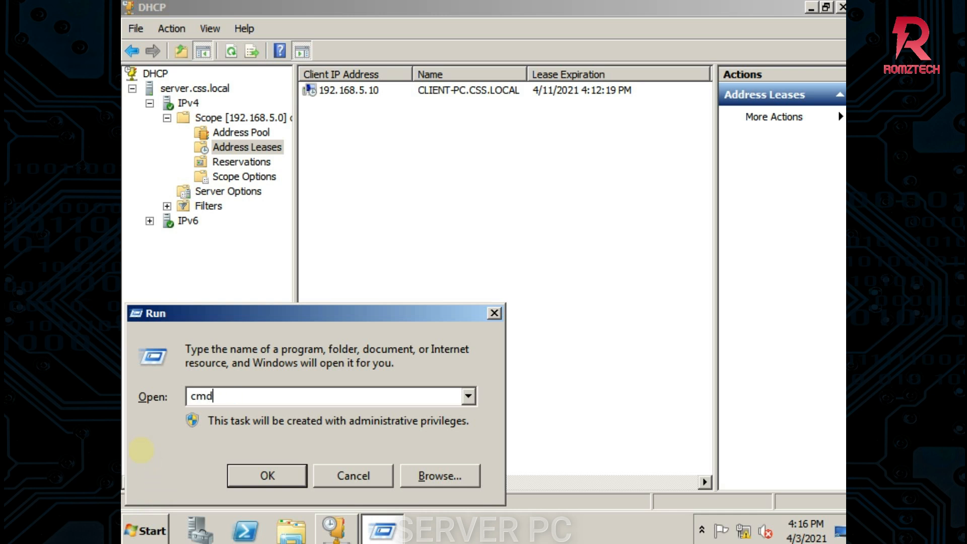
{"action": "key", "text": "Return"}
{"action": "type", "text": "ping"}
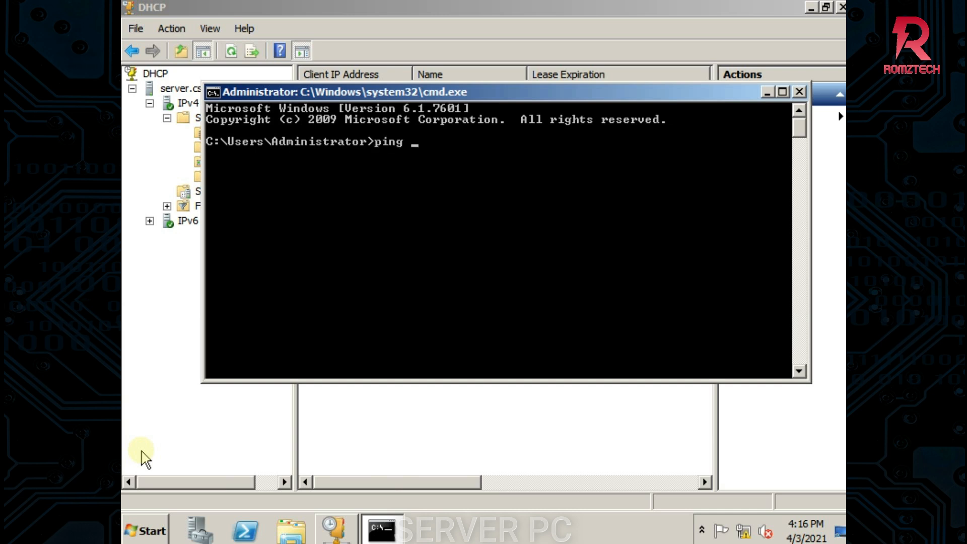
{"action": "type", "text": " 192.168.5.10"}
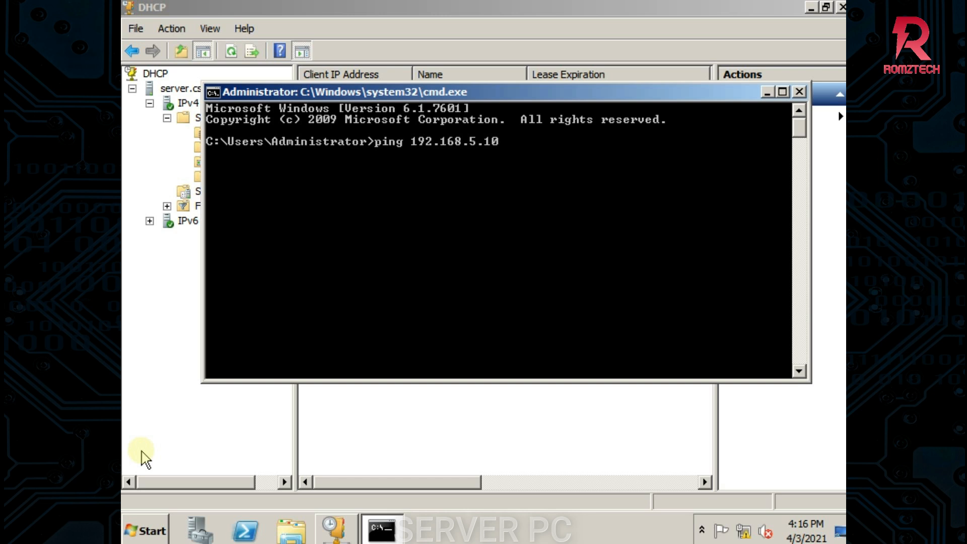
{"action": "key", "text": "Return"}
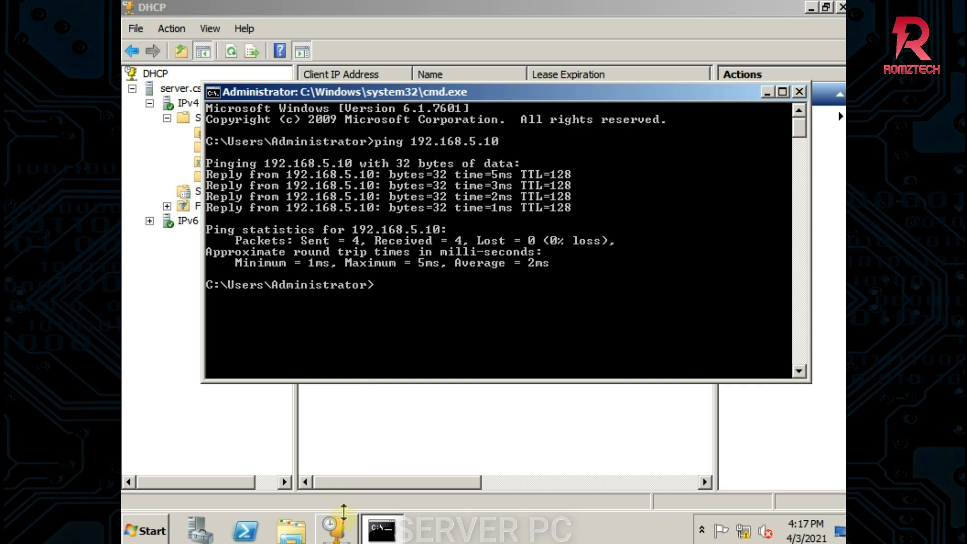
{"action": "left_click", "coordinate": [338, 531]}
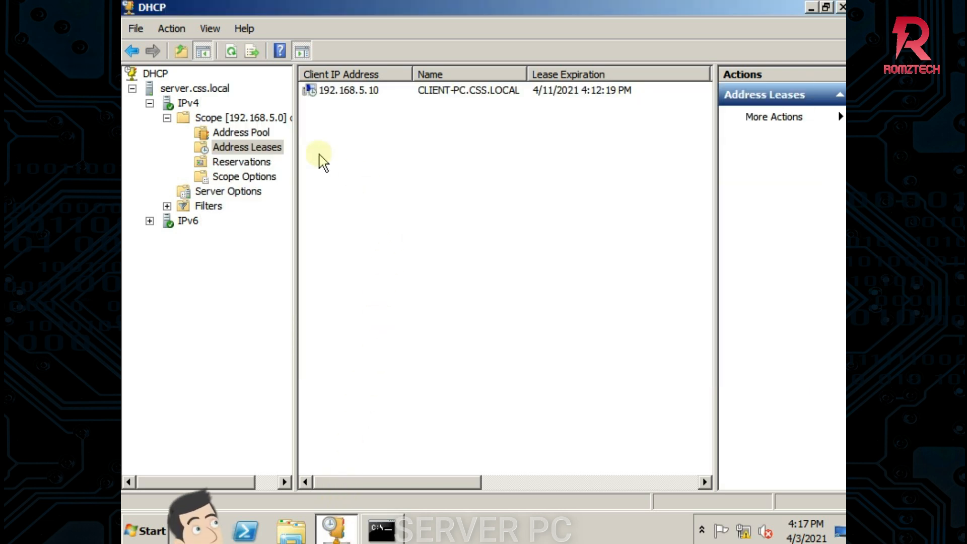